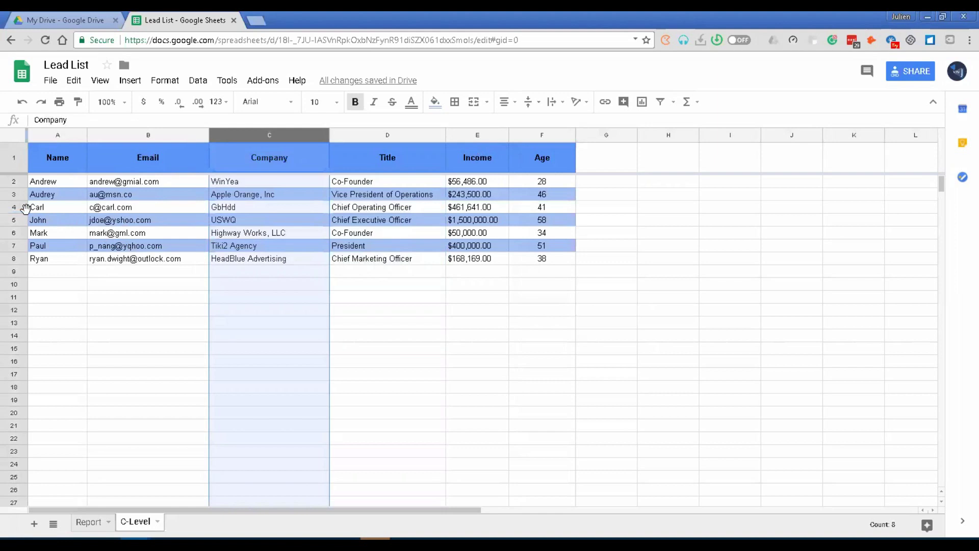
# - Select Carl's row and look at the Insert options without inserting anything
pyautogui.click(14, 206)
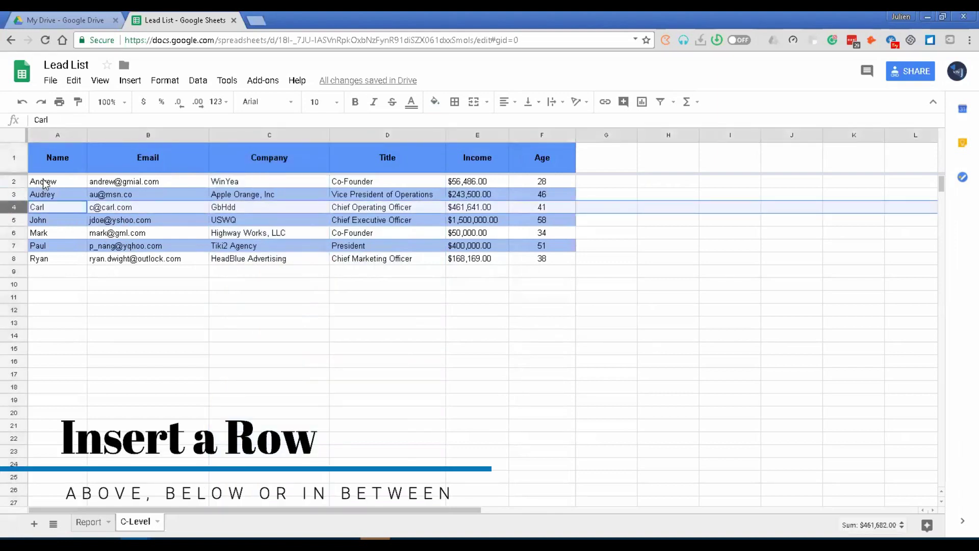
pyautogui.moveTo(41, 183); pyautogui.dragTo(49, 258)
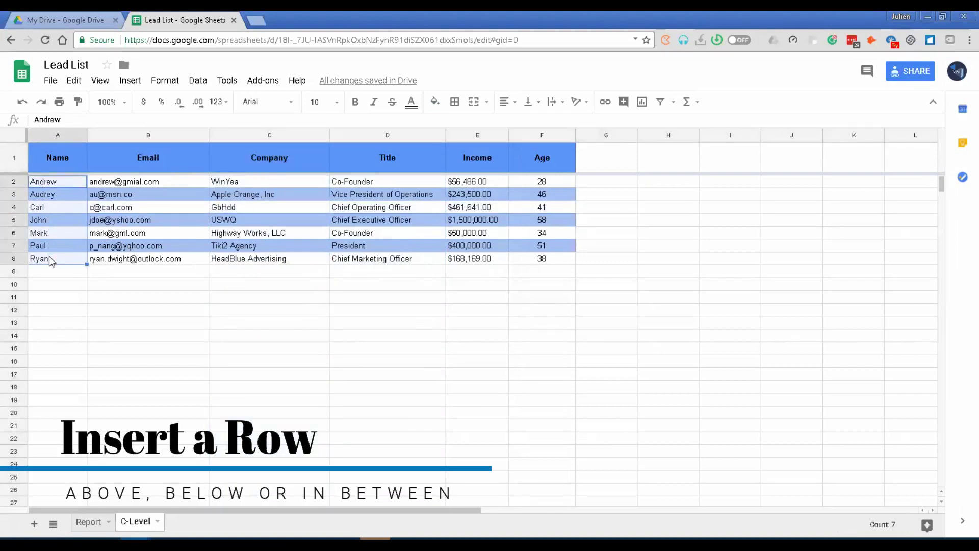
pyautogui.click(51, 184)
pyautogui.click(49, 196)
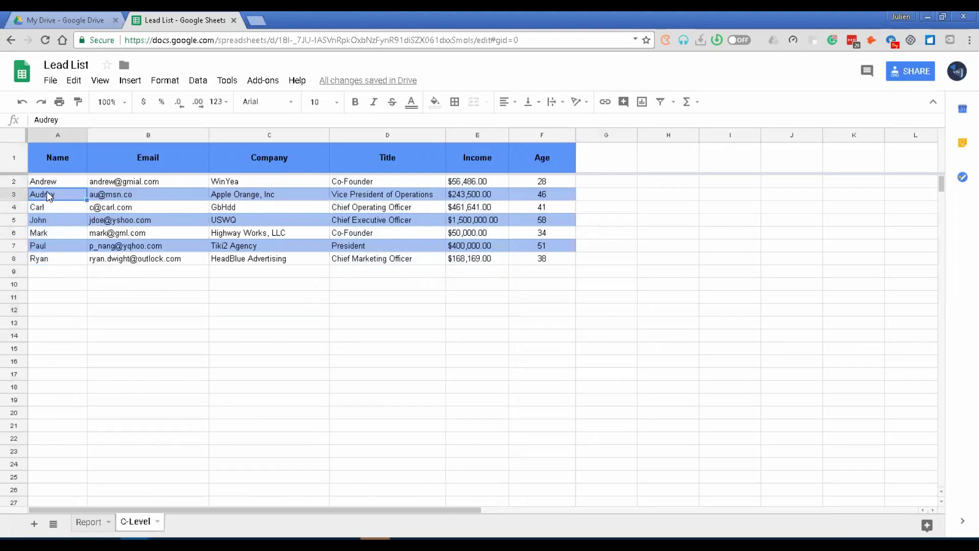
pyautogui.click(17, 207)
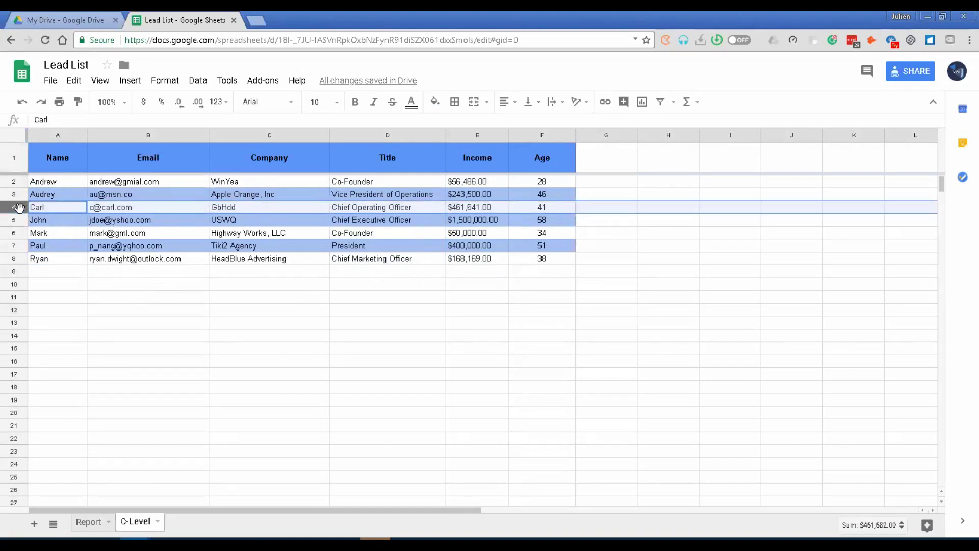
pyautogui.click(129, 81)
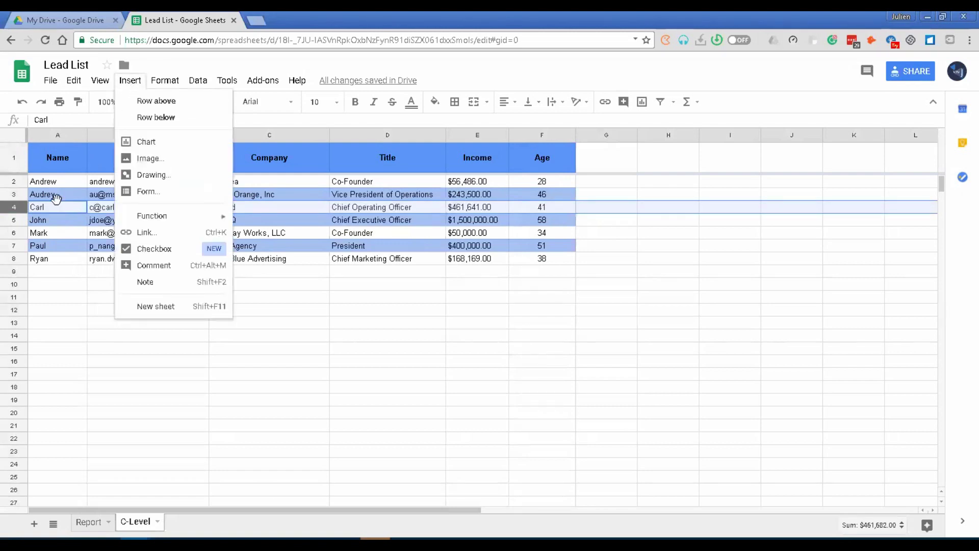
pyautogui.click(55, 203)
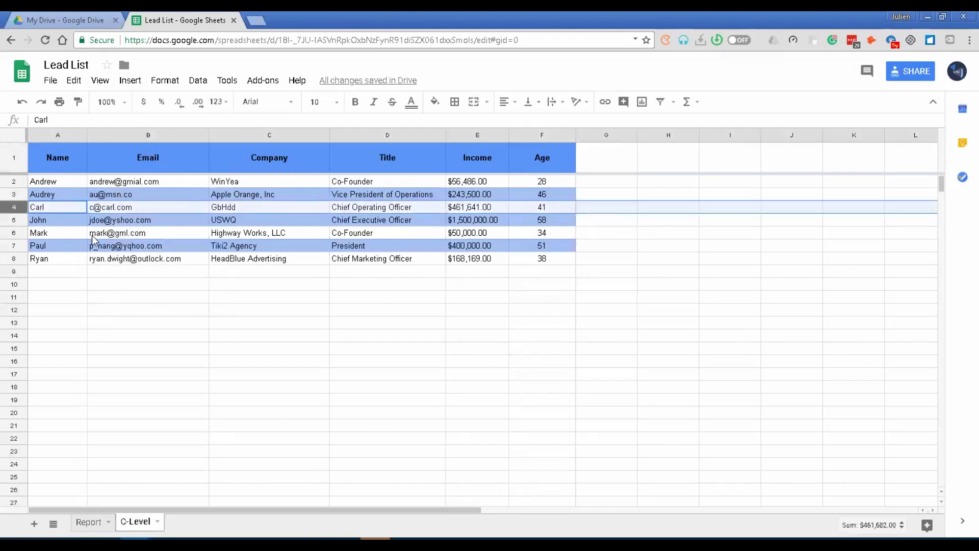
# - Insert a blank row above Carl's row using Insert > Row above
pyautogui.click(20, 223)
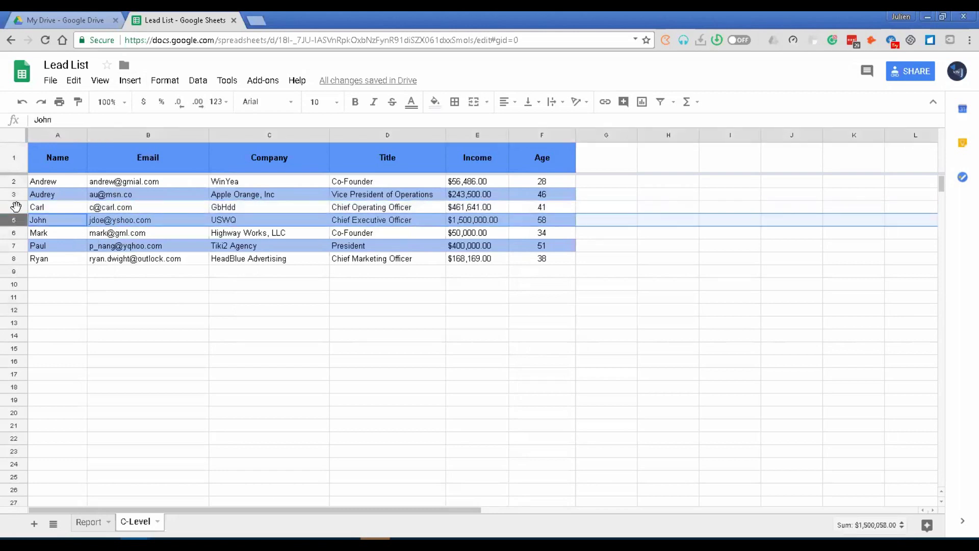
pyautogui.click(17, 206)
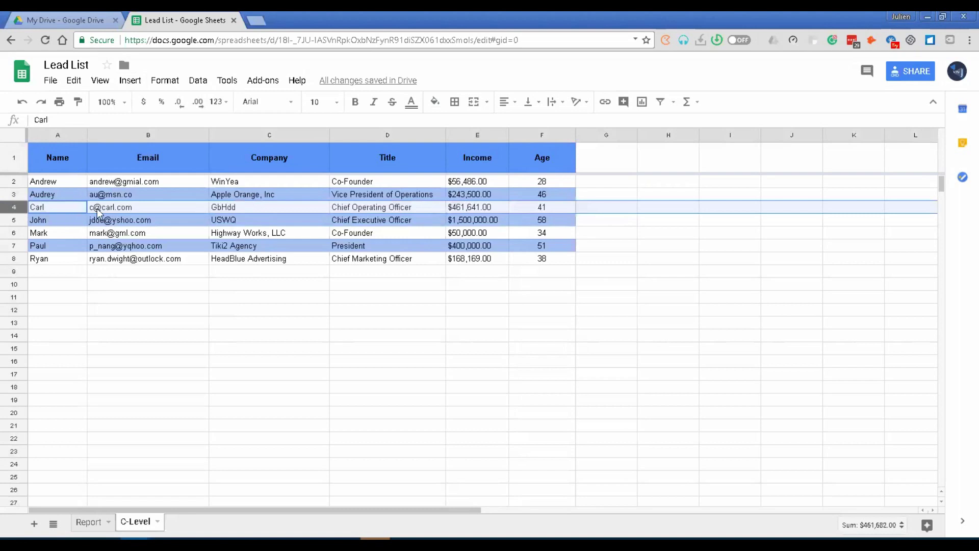
pyautogui.click(118, 212)
pyautogui.click(62, 210)
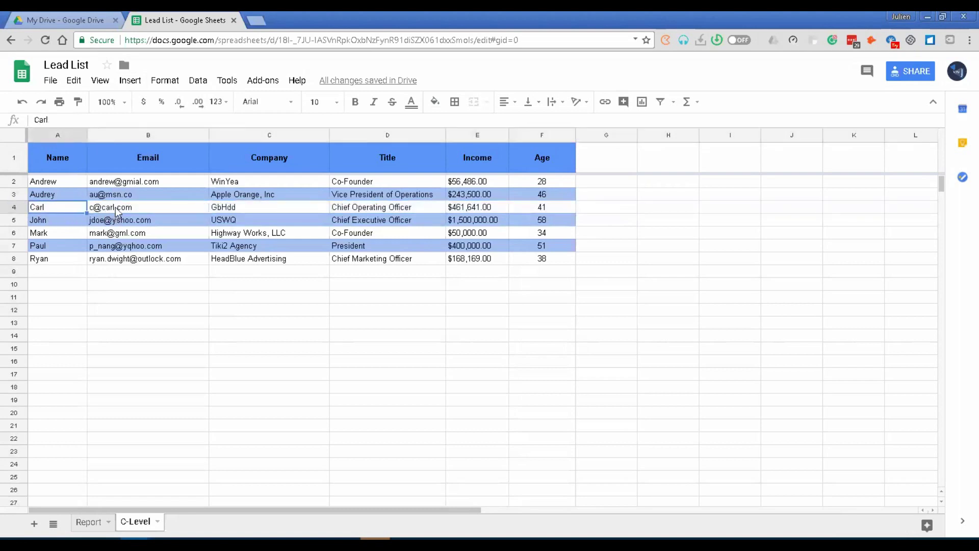
pyautogui.click(14, 208)
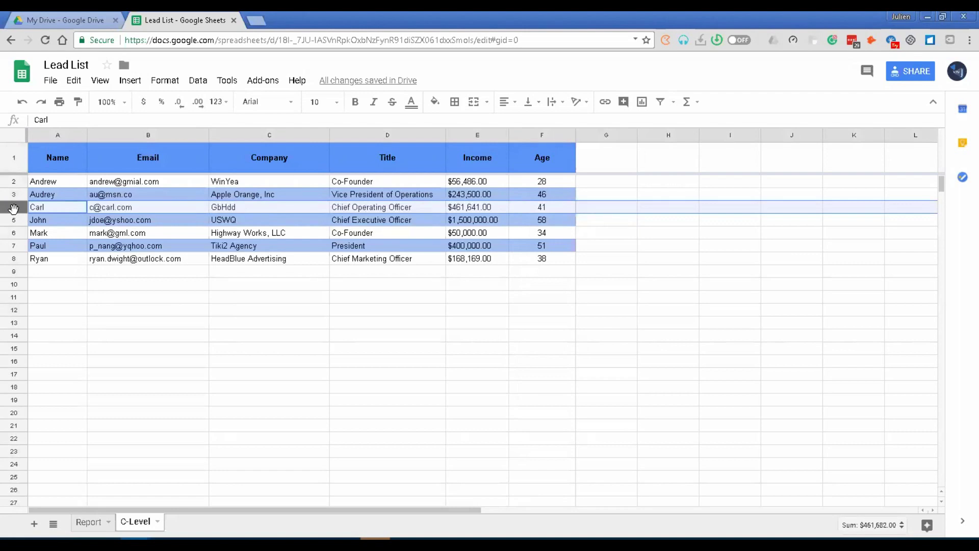
pyautogui.click(131, 82)
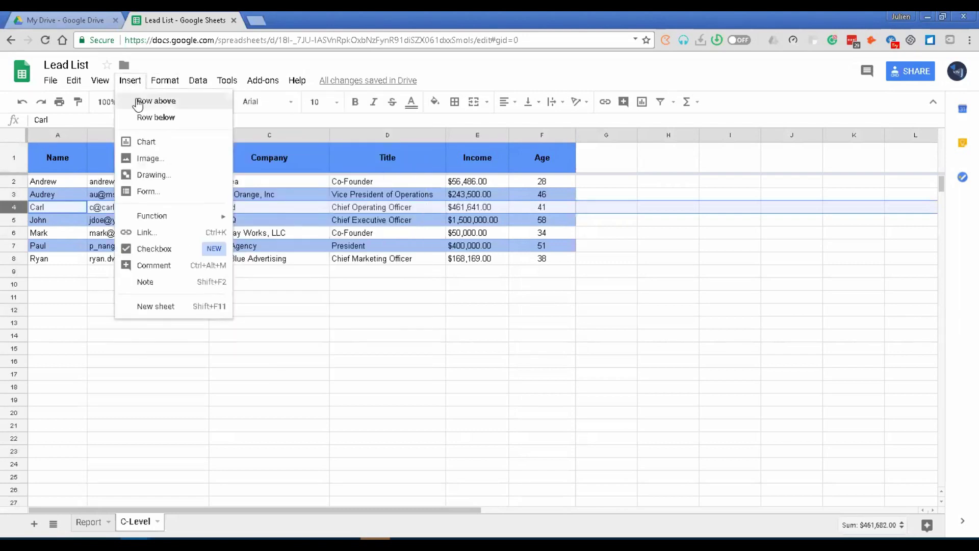
pyautogui.click(138, 102)
pyautogui.click(128, 207)
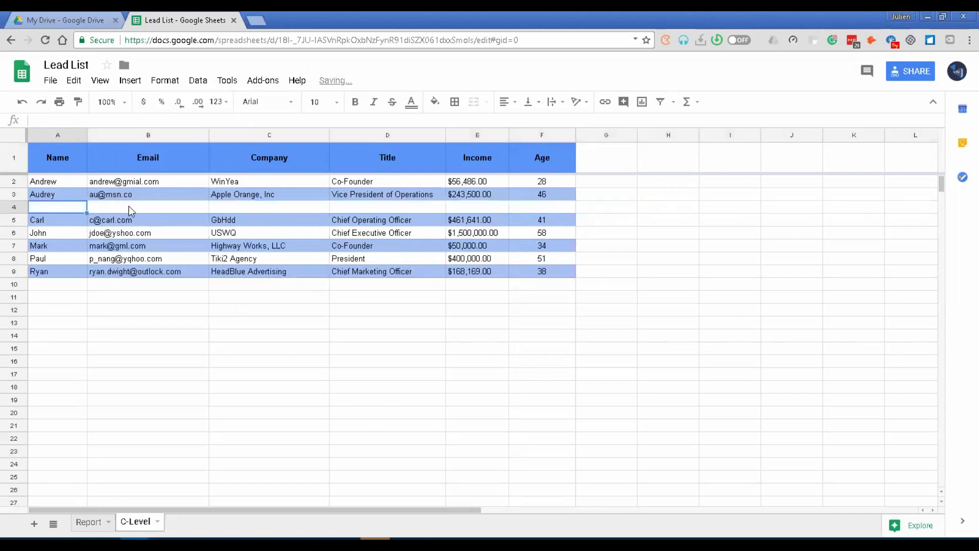
# - Check the new blank row 4 and select Carl's row, now row 5
pyautogui.click(287, 213)
pyautogui.click(381, 212)
pyautogui.click(477, 211)
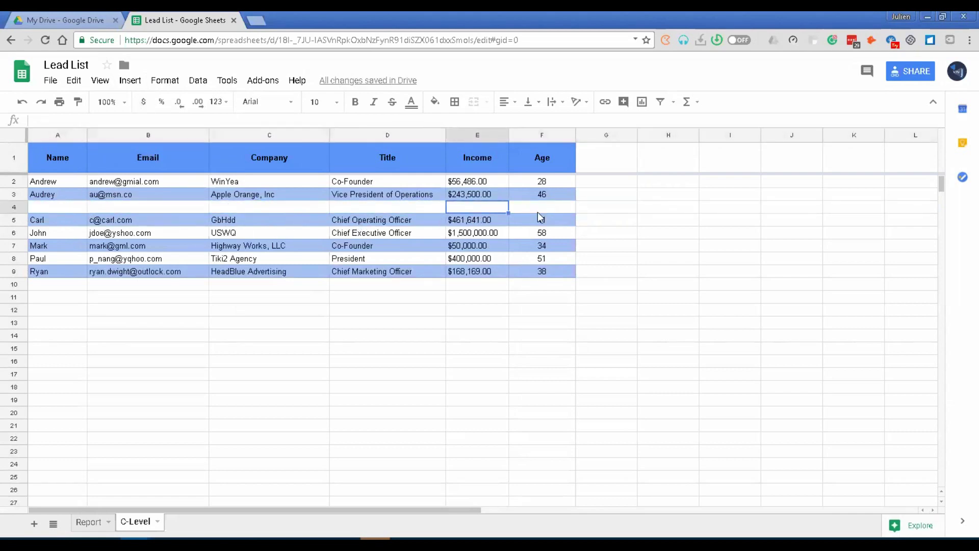
pyautogui.click(538, 211)
pyautogui.click(76, 209)
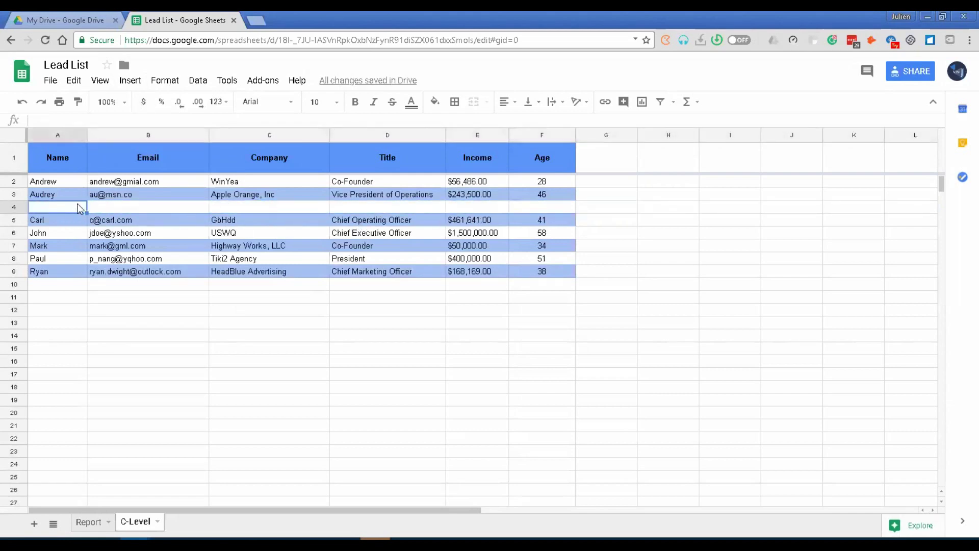
pyautogui.click(12, 220)
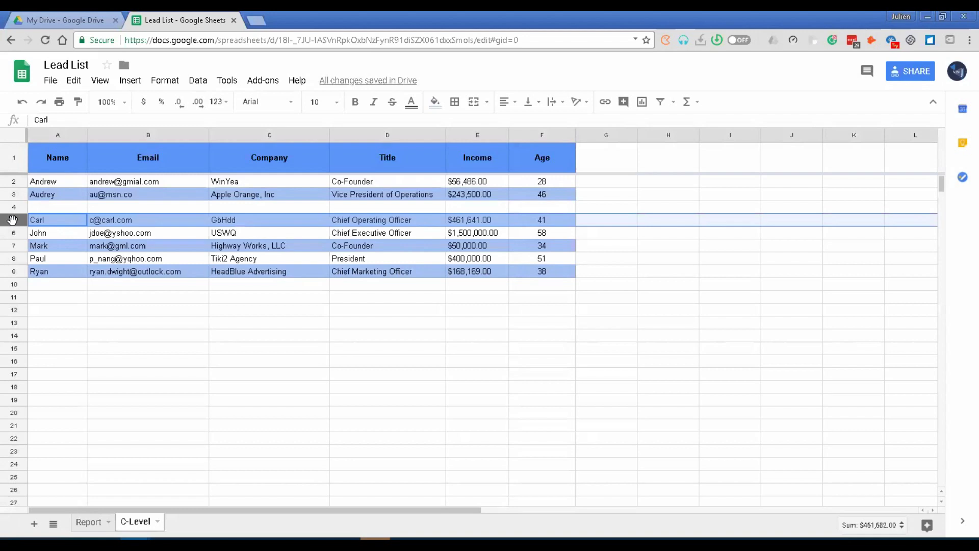
# - Insert one blank row below Carl's row 5, leaving blank rows 4 and 6 around him
pyautogui.rightClick(13, 220)
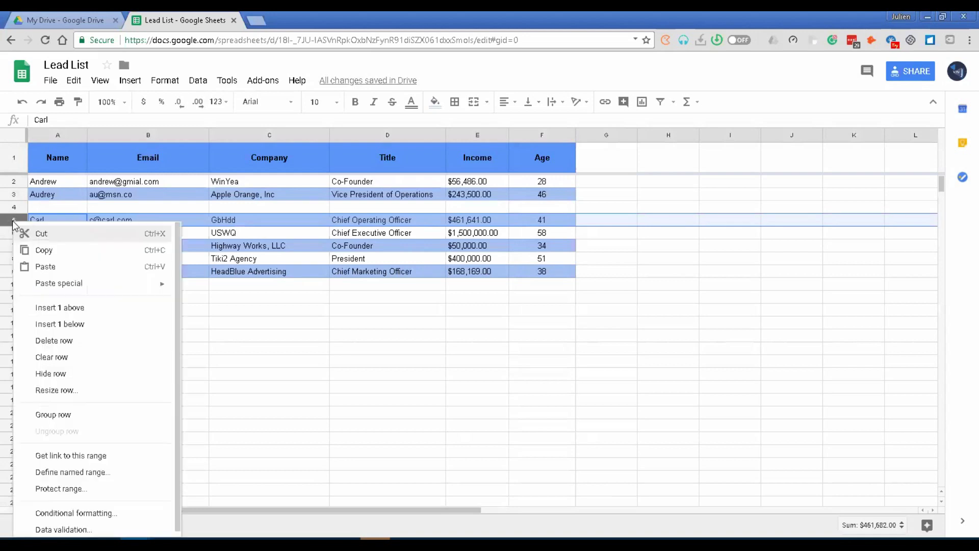
pyautogui.click(80, 325)
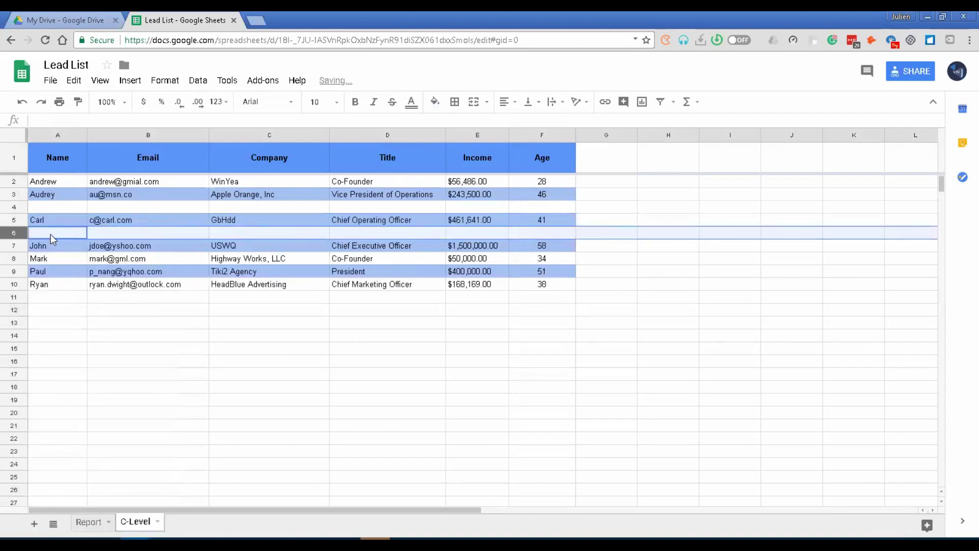
pyautogui.click(14, 207)
pyautogui.click(20, 233)
pyautogui.click(16, 208)
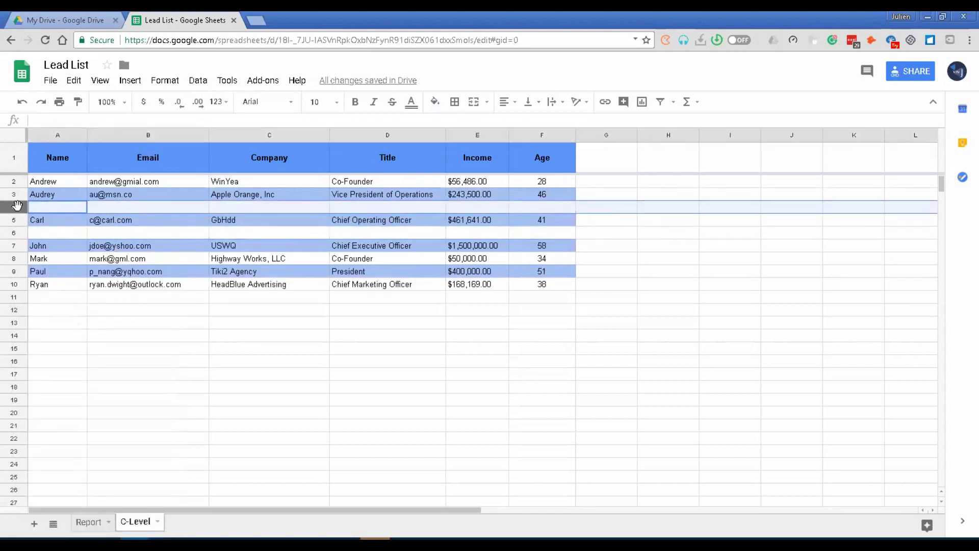
pyautogui.click(23, 232)
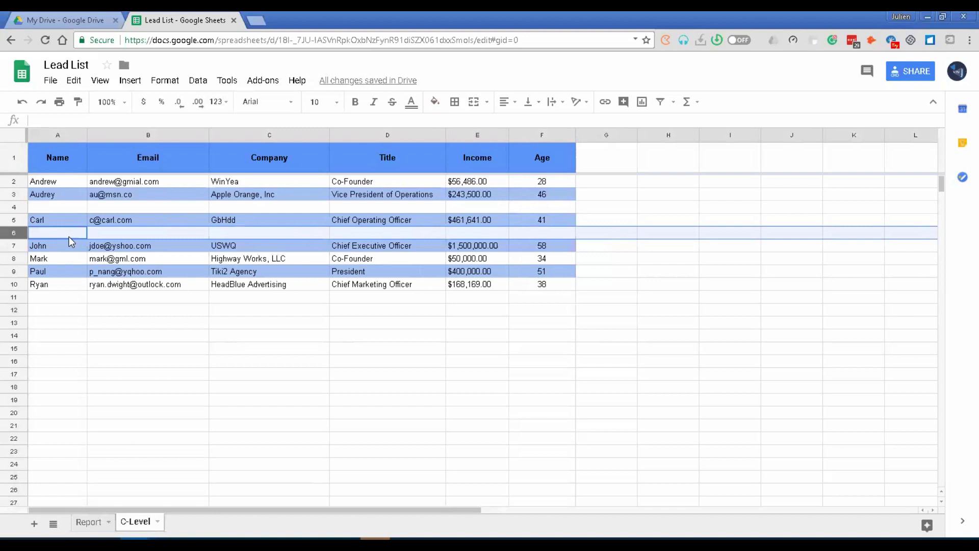
pyautogui.click(15, 208)
pyautogui.click(16, 220)
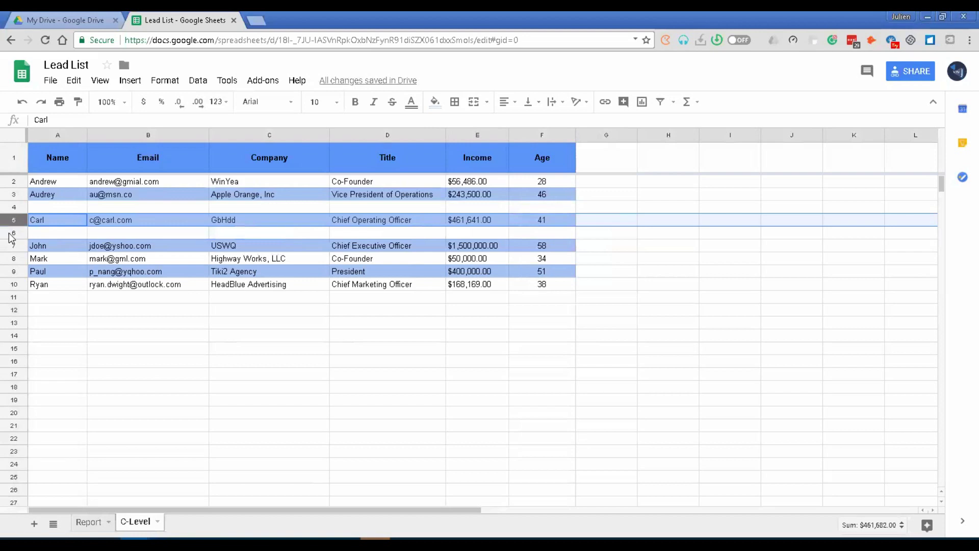
pyautogui.click(8, 232)
pyautogui.click(14, 216)
pyautogui.click(107, 135)
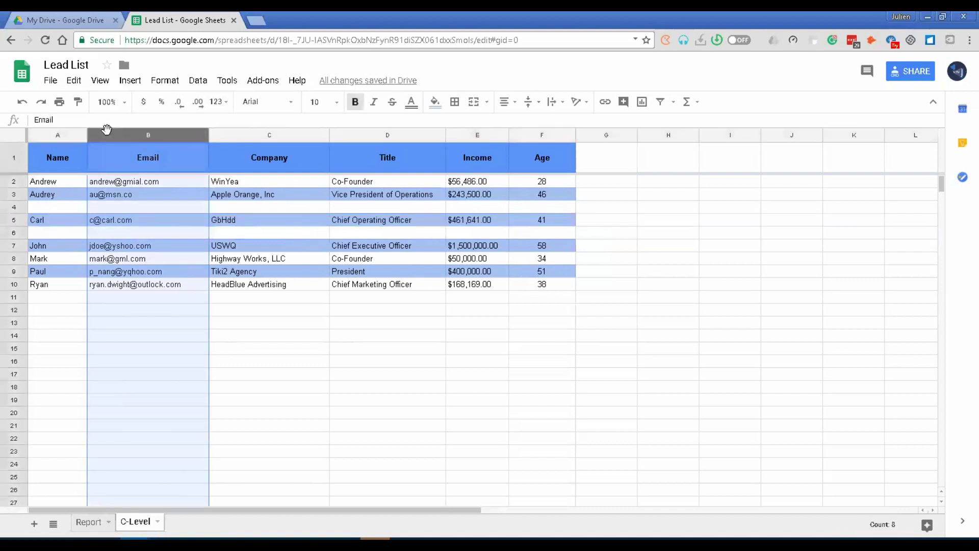
pyautogui.click(270, 136)
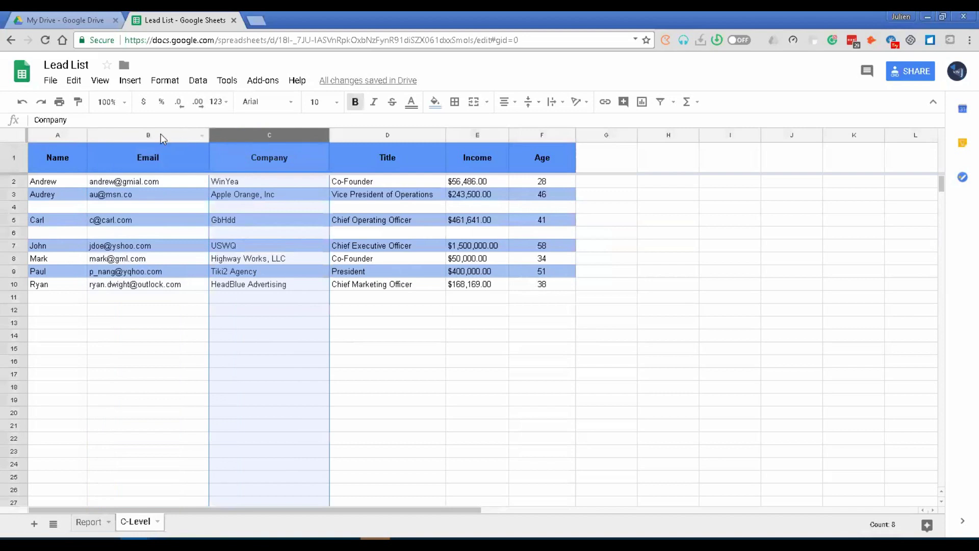
pyautogui.click(160, 133)
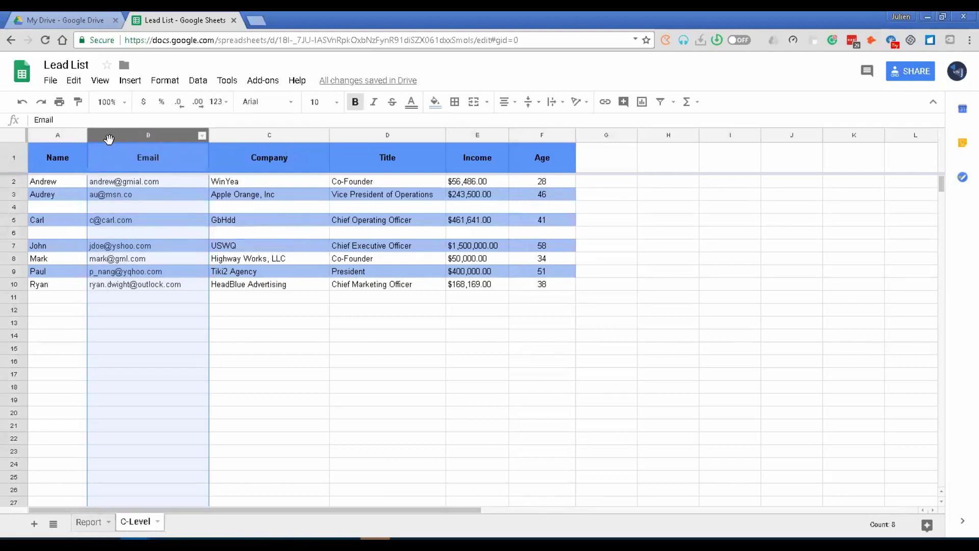
pyautogui.click(242, 136)
pyautogui.click(140, 136)
pyautogui.click(266, 159)
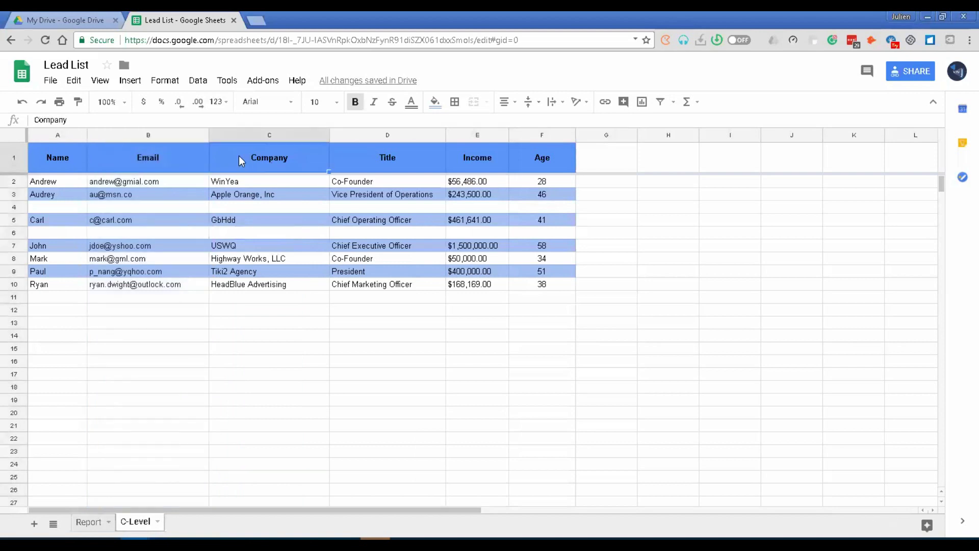
pyautogui.click(161, 134)
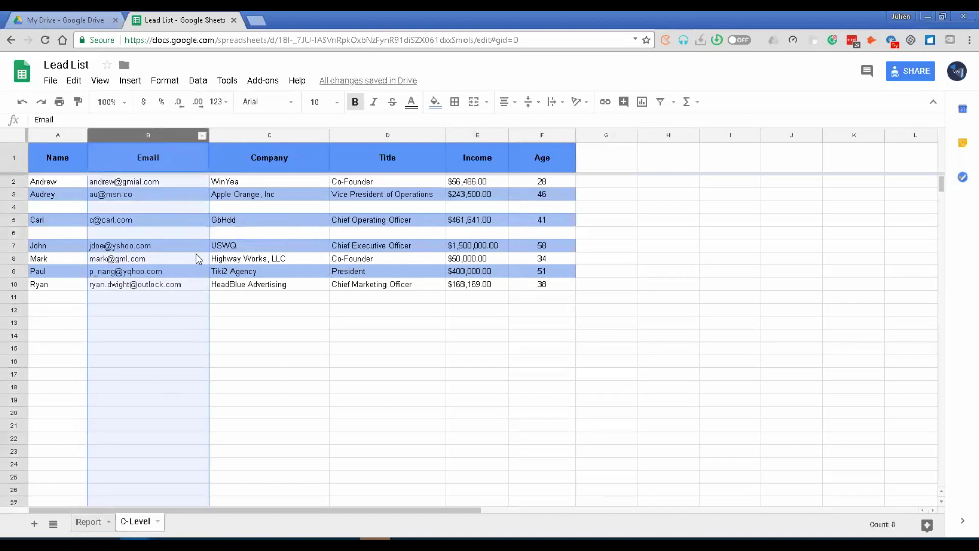
pyautogui.scroll(-3, 172, 197)
pyautogui.scroll(3, 172, 207)
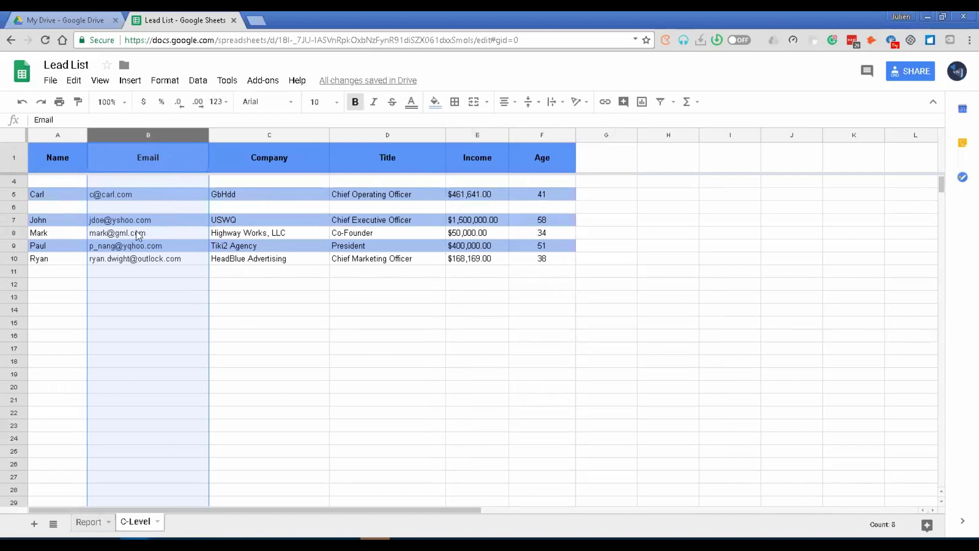
pyautogui.scroll(1, 38, 211)
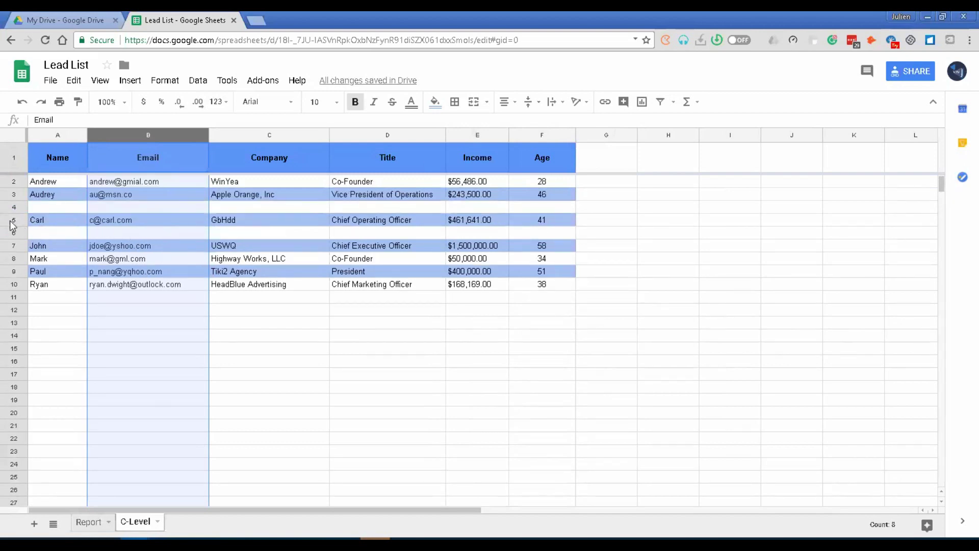
pyautogui.click(14, 220)
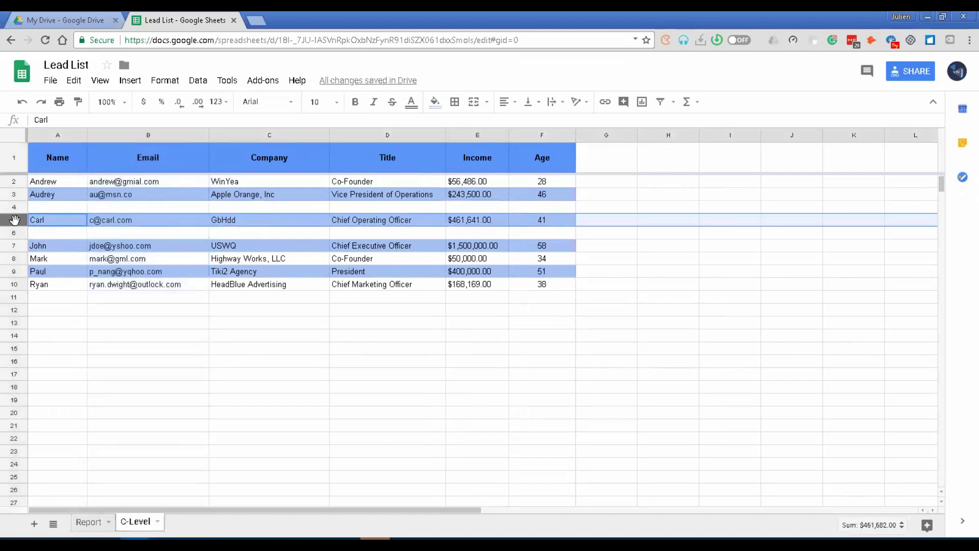
pyautogui.moveTo(312, 510); pyautogui.dragTo(138, 428)
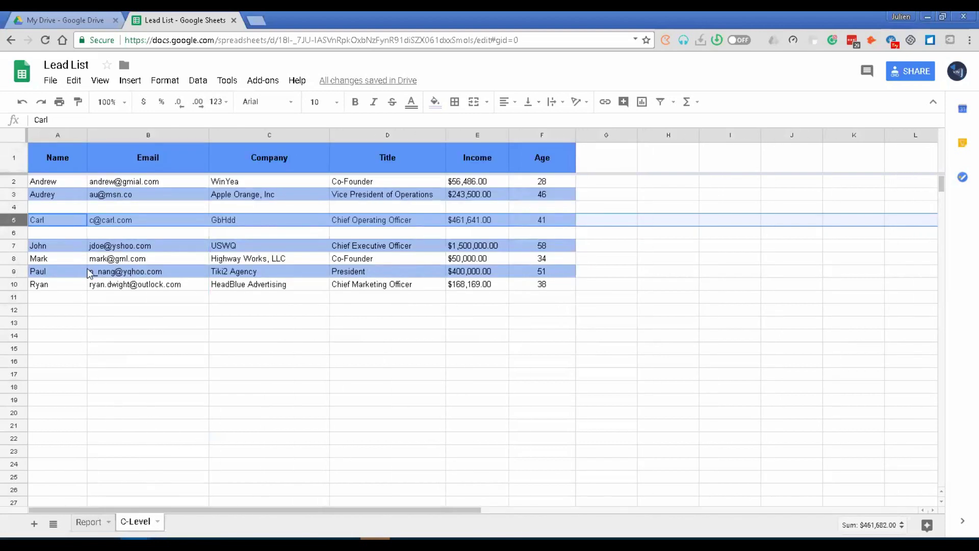
pyautogui.click(110, 246)
pyautogui.click(73, 222)
pyautogui.moveTo(116, 226); pyautogui.dragTo(535, 225)
pyautogui.moveTo(67, 221); pyautogui.dragTo(534, 221)
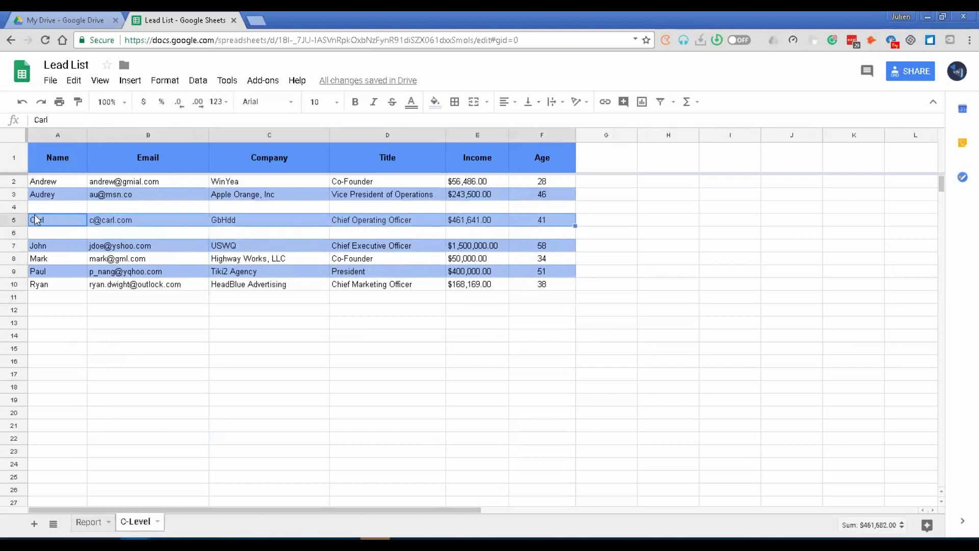
pyautogui.moveTo(34, 214); pyautogui.dragTo(542, 230)
pyautogui.click(176, 159)
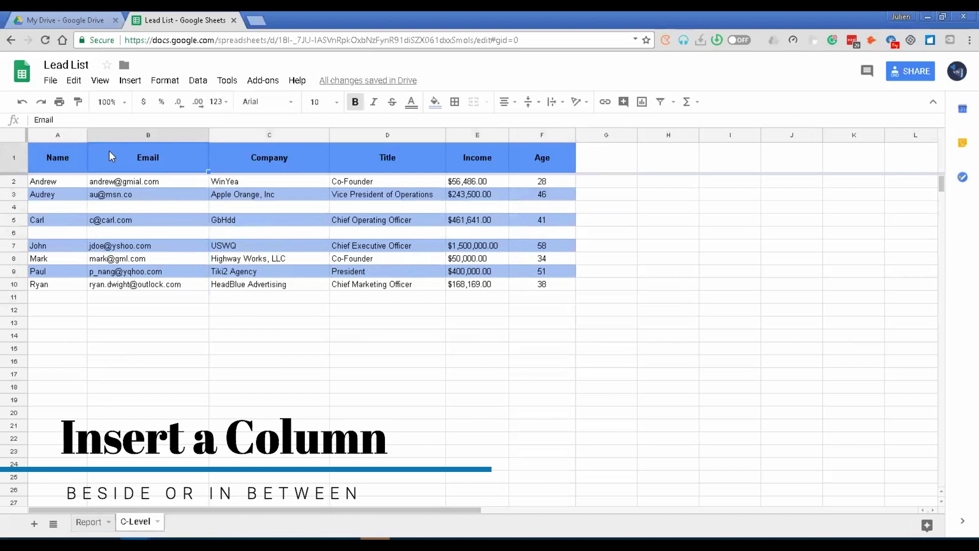
# - Insert an empty column to the left of the Email column
pyautogui.click(127, 136)
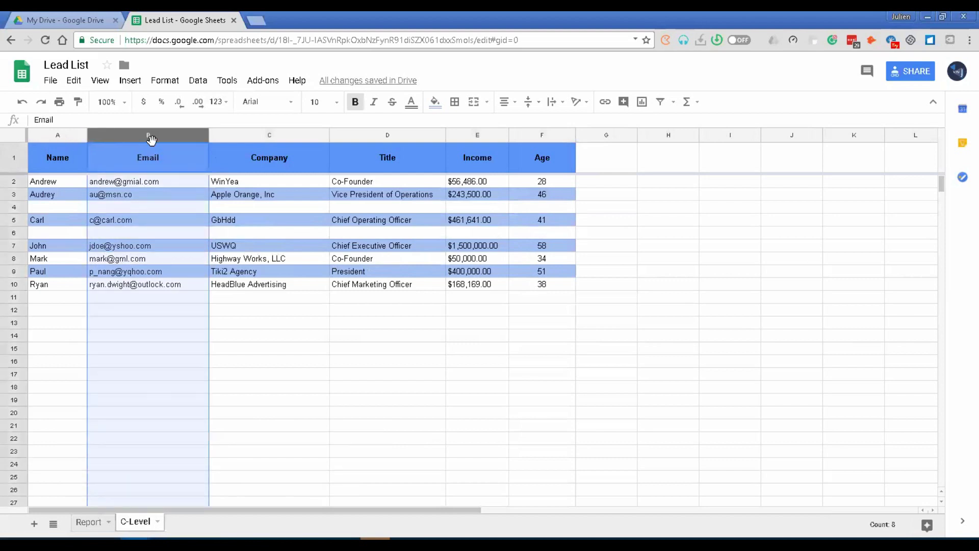
pyautogui.click(134, 80)
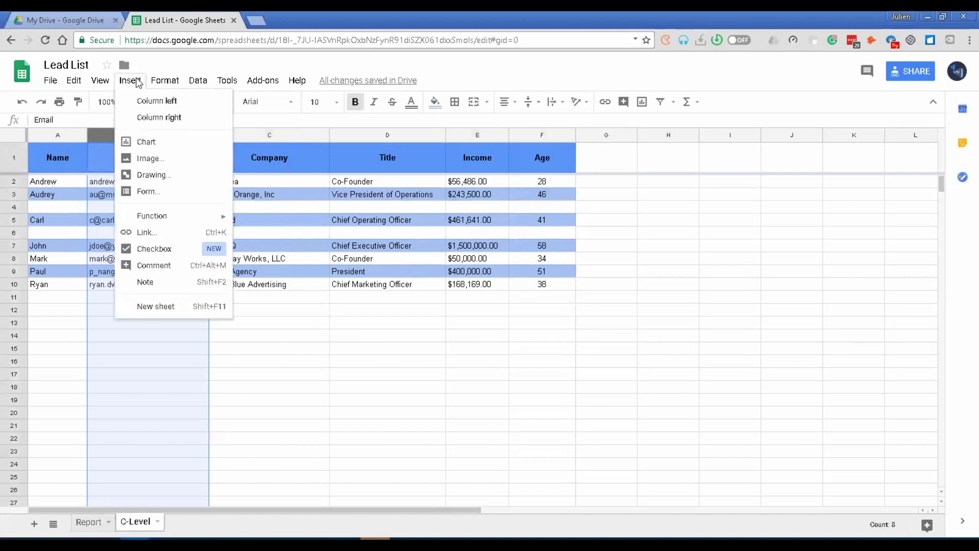
pyautogui.click(165, 104)
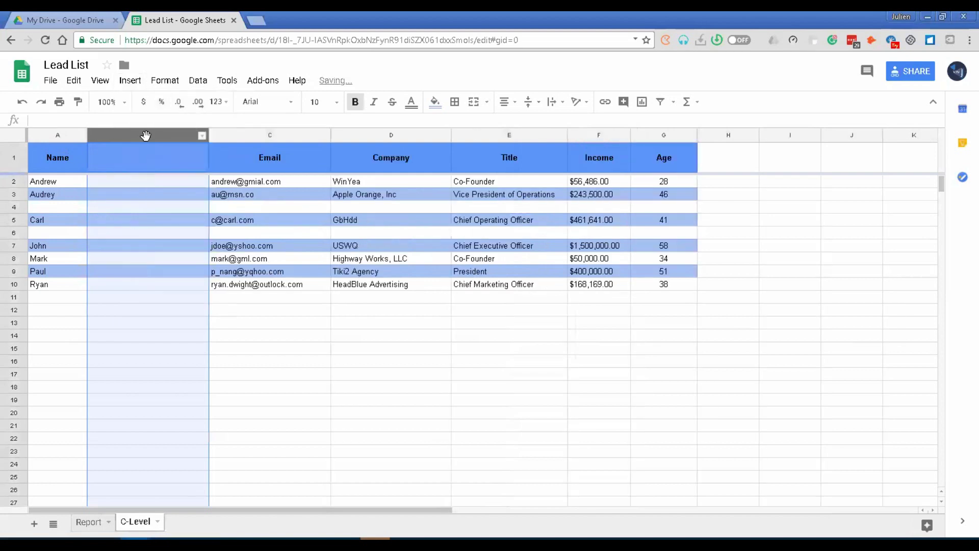
pyautogui.click(239, 207)
pyautogui.click(278, 162)
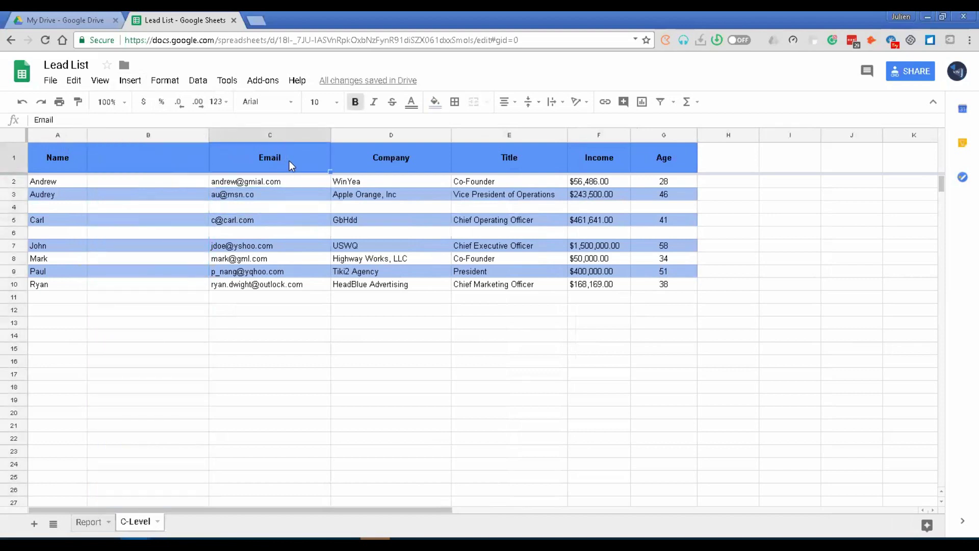
# - Insert an empty column to the right of Email, so blank columns B and D frame it
pyautogui.click(288, 135)
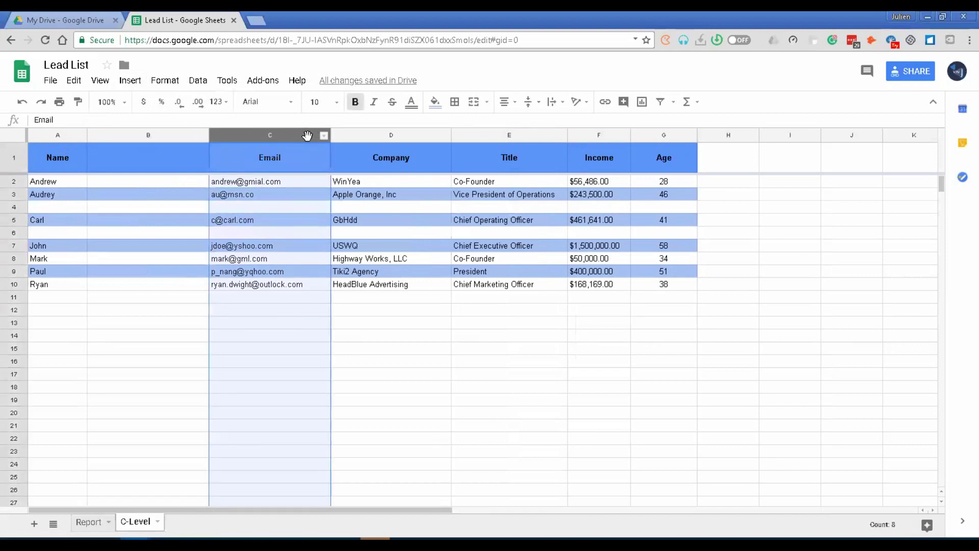
pyautogui.rightClick(308, 135)
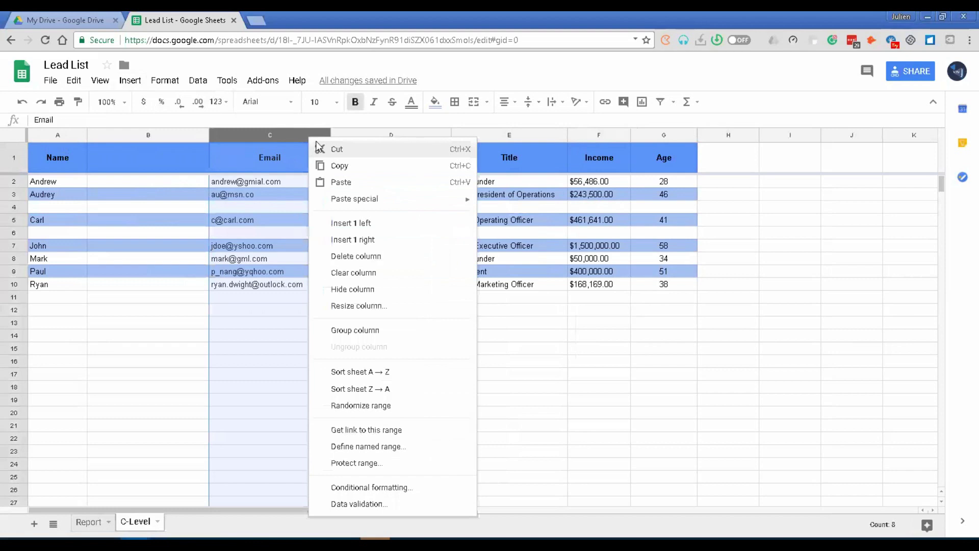
pyautogui.click(354, 240)
pyautogui.click(398, 194)
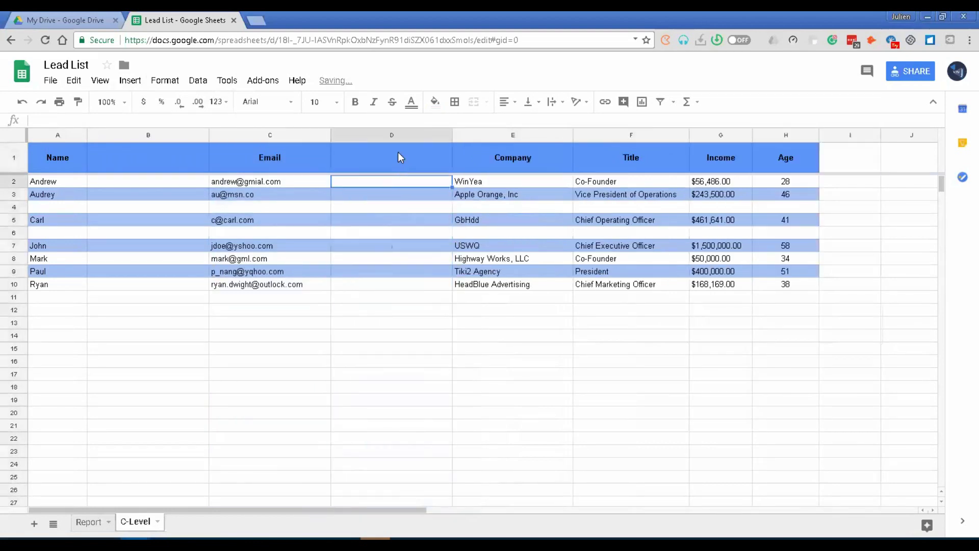
pyautogui.click(398, 156)
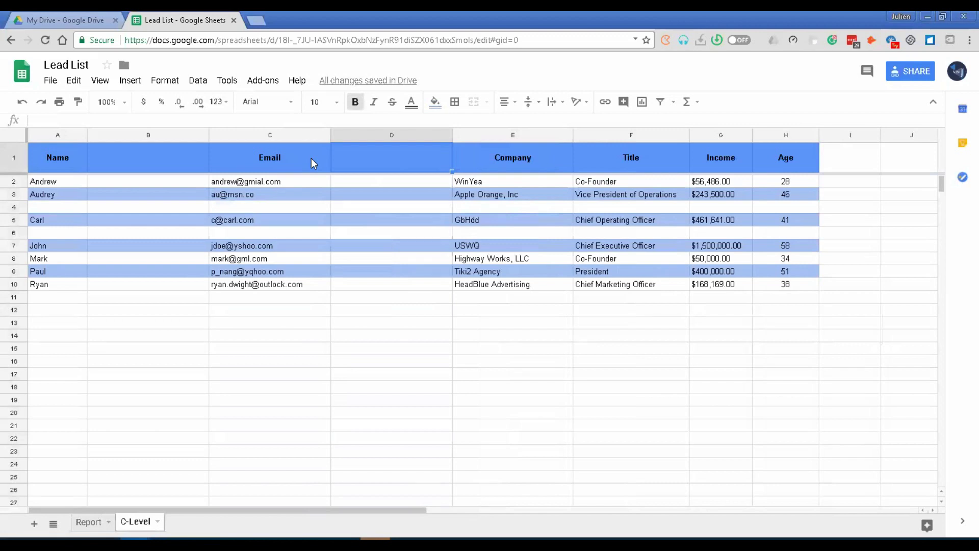
pyautogui.click(292, 135)
pyautogui.click(134, 84)
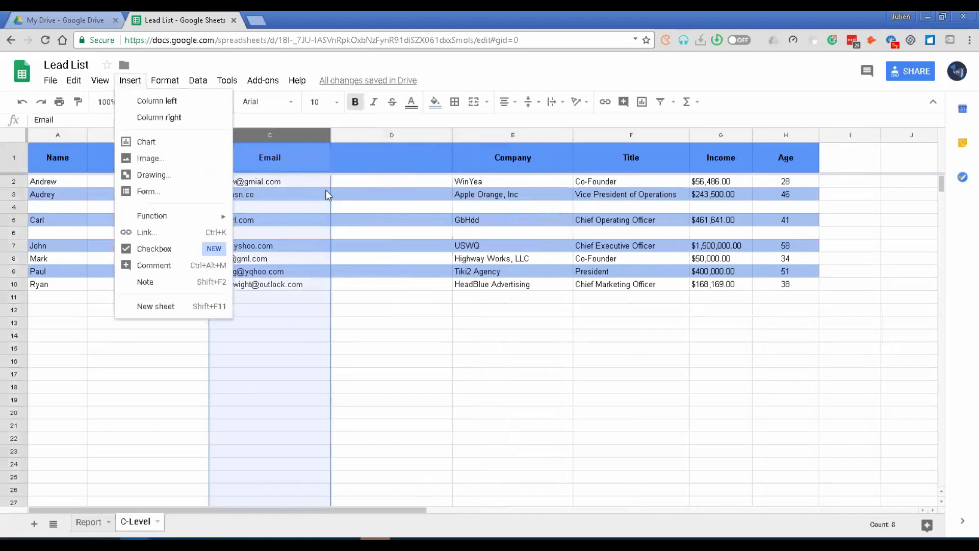
pyautogui.click(367, 179)
pyautogui.click(313, 183)
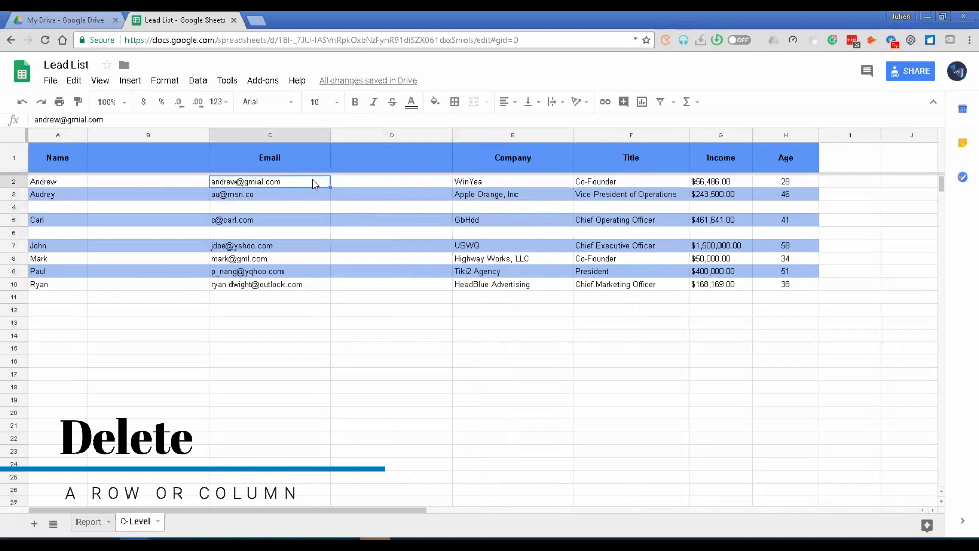
# - Delete the blank row 4 above Carl's row
pyautogui.click(369, 181)
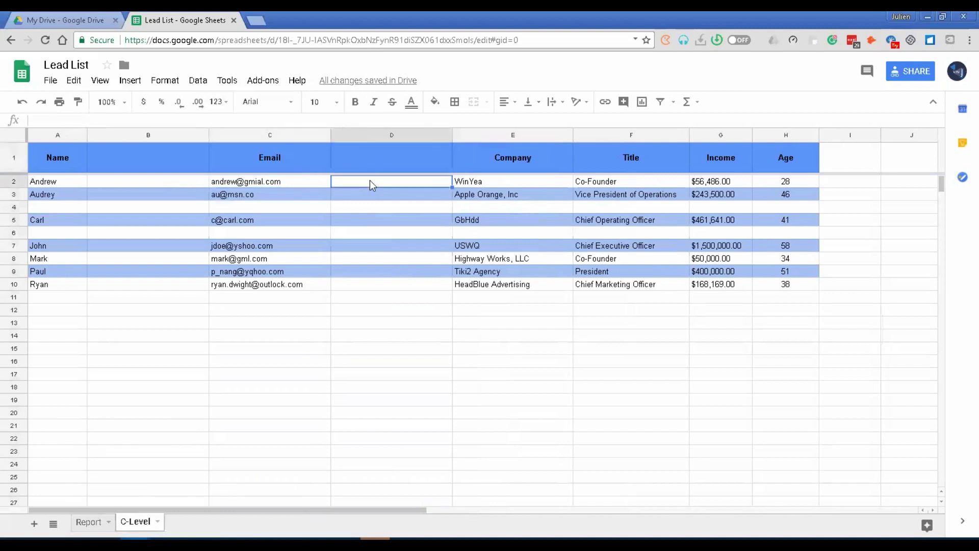
pyautogui.click(379, 199)
pyautogui.click(383, 208)
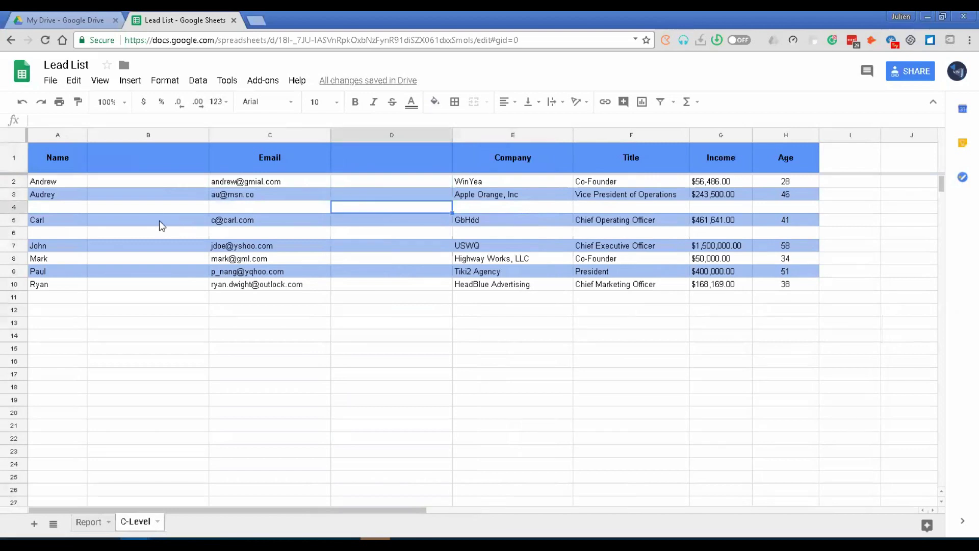
pyautogui.click(152, 207)
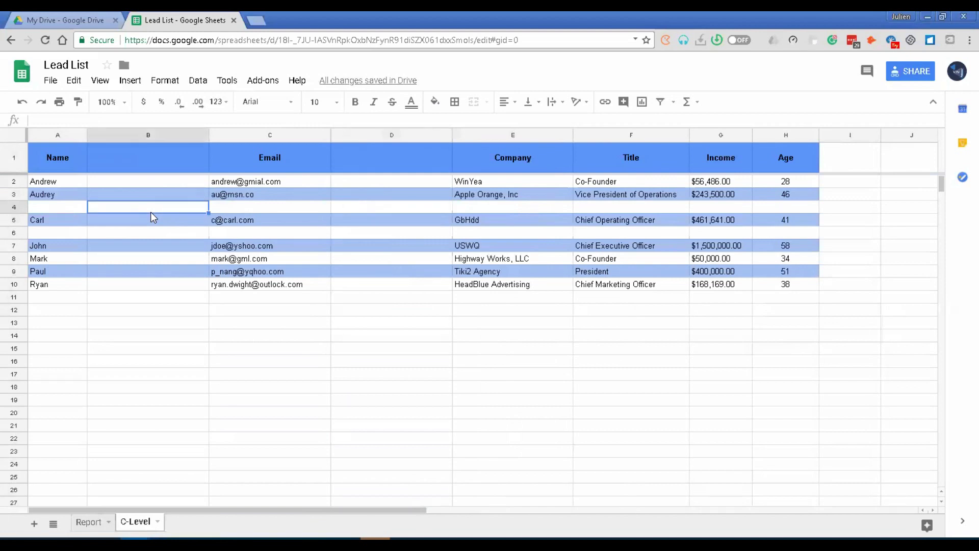
pyautogui.click(14, 208)
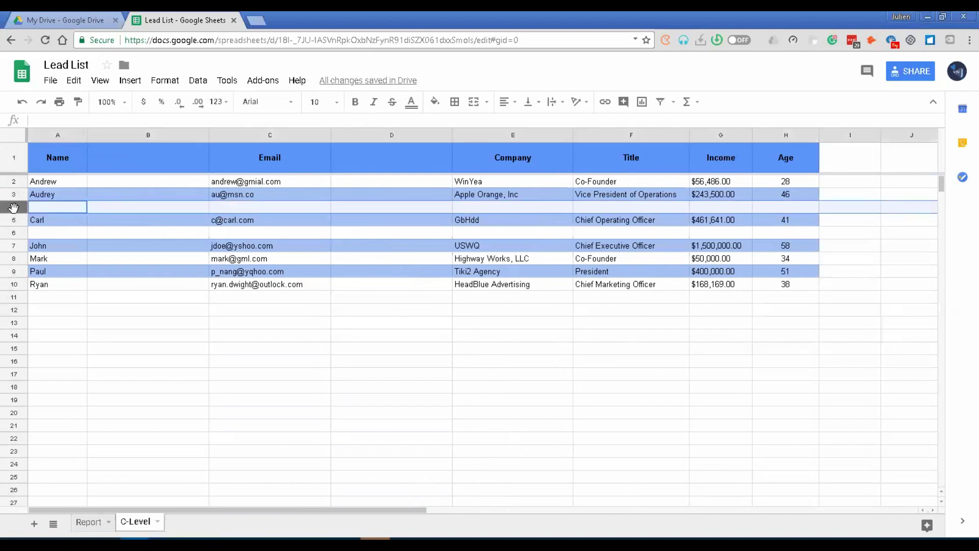
pyautogui.rightClick(13, 207)
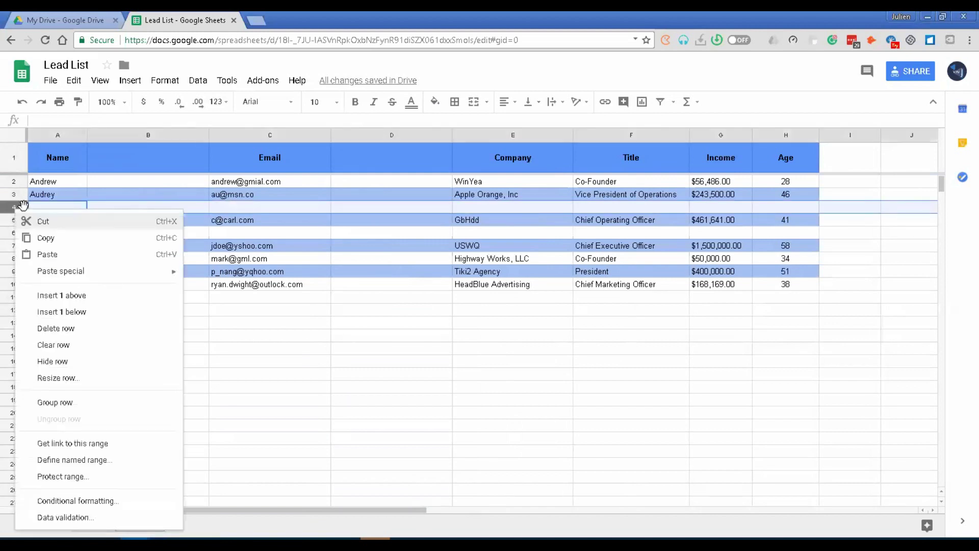
pyautogui.click(56, 328)
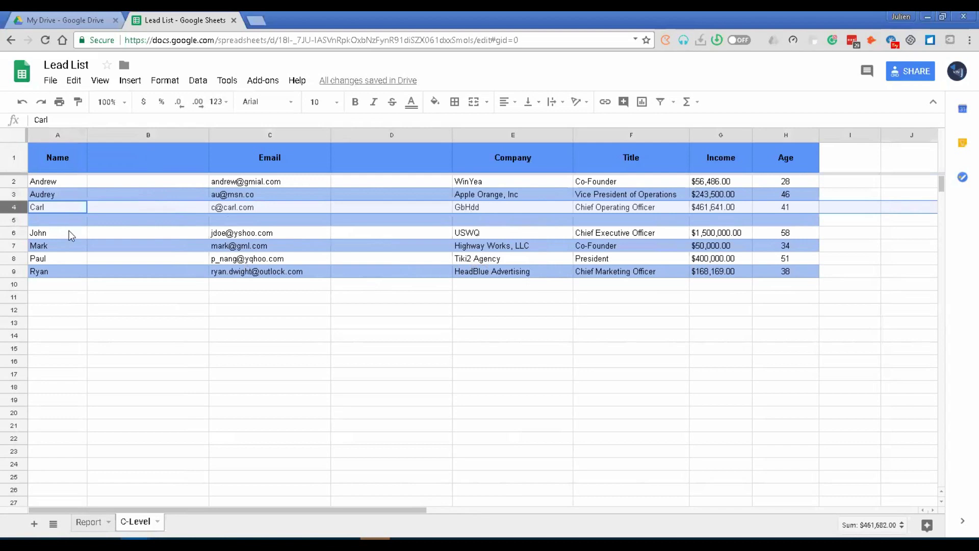
# - Delete the remaining blank row 5 below Carl's row
pyautogui.click(19, 218)
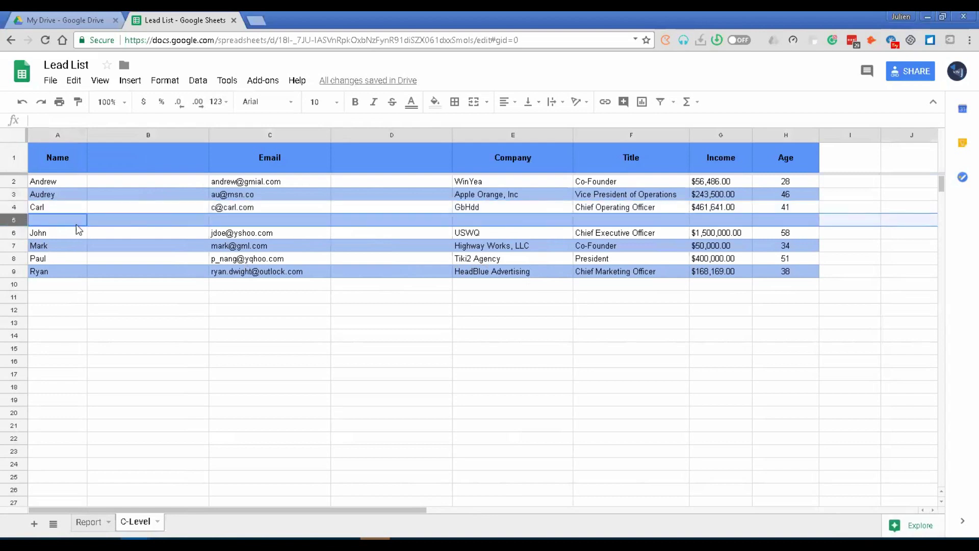
pyautogui.rightClick(16, 219)
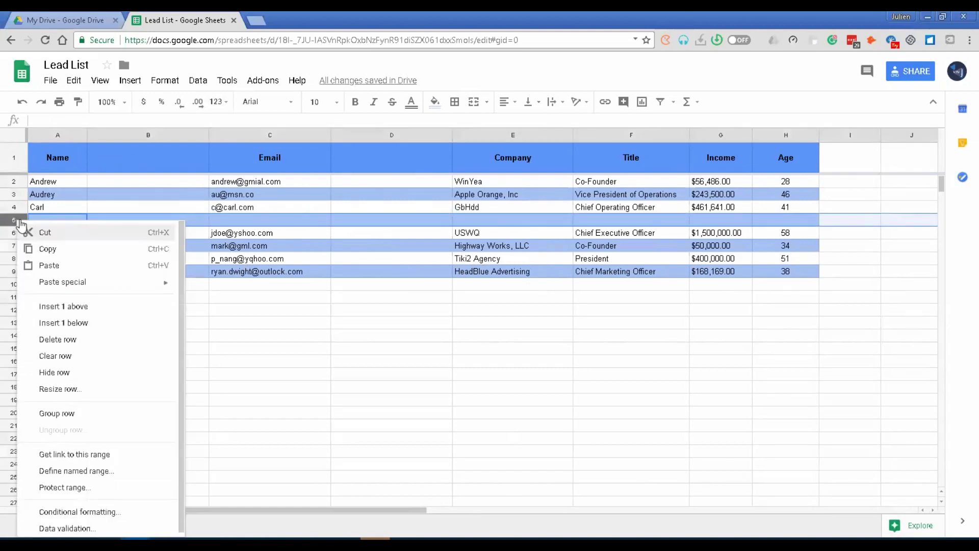
pyautogui.click(79, 340)
pyautogui.click(148, 237)
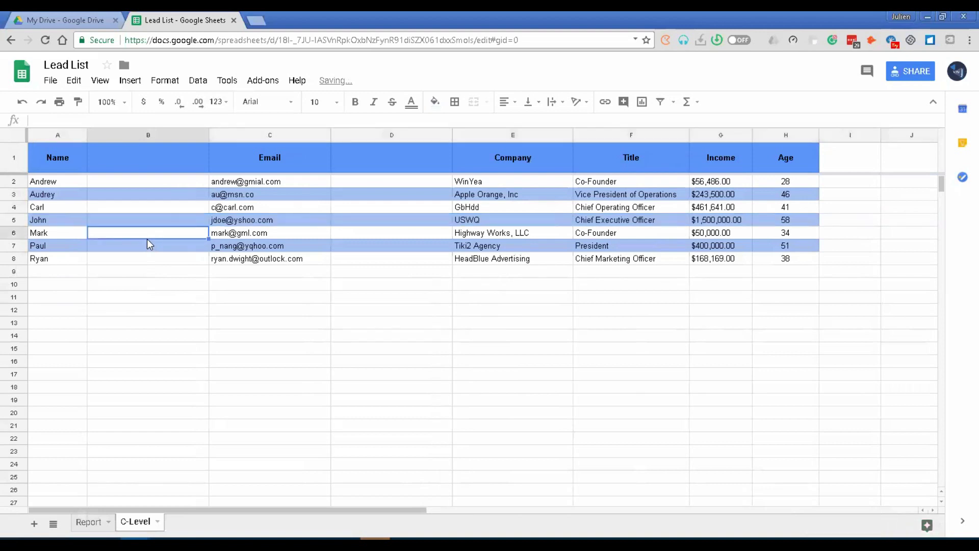
pyautogui.click(163, 135)
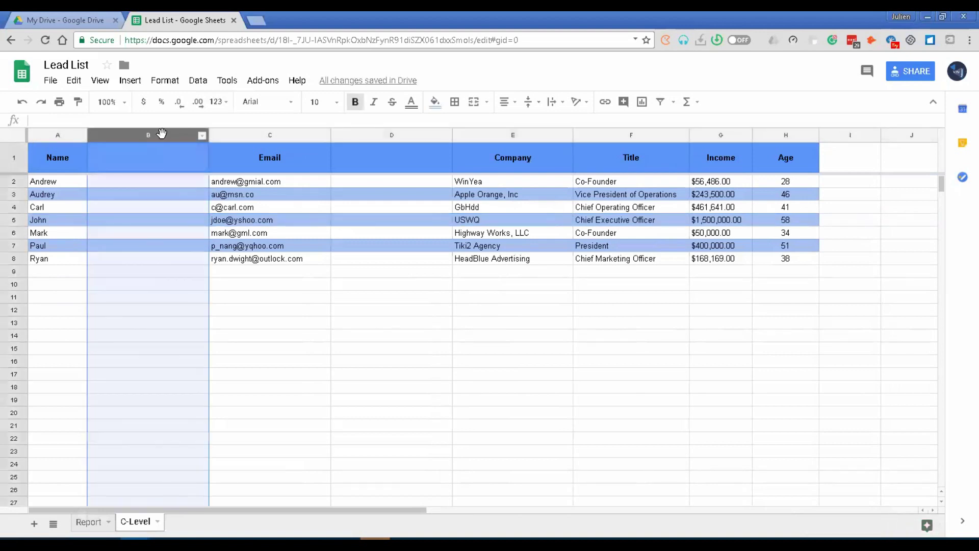
pyautogui.click(156, 137)
pyautogui.rightClick(156, 133)
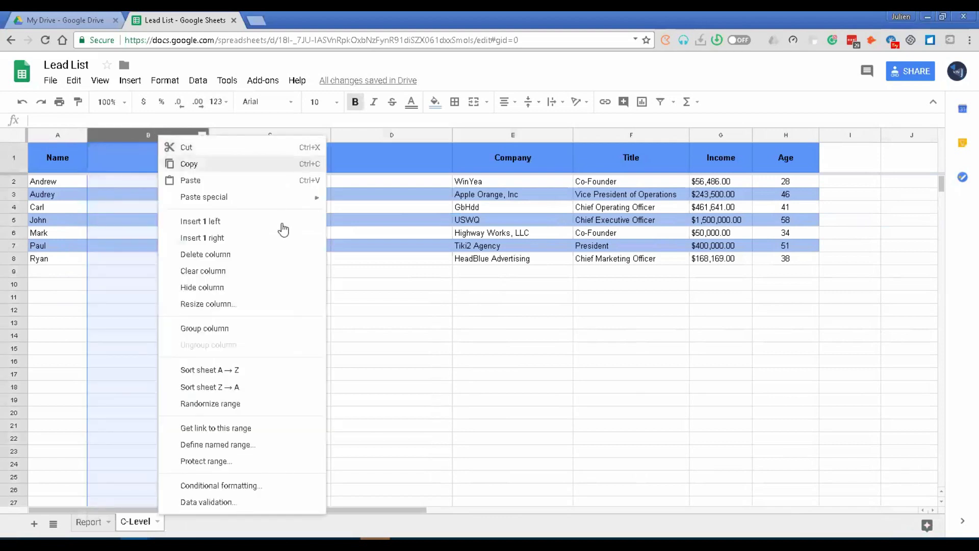
pyautogui.click(222, 256)
pyautogui.click(264, 136)
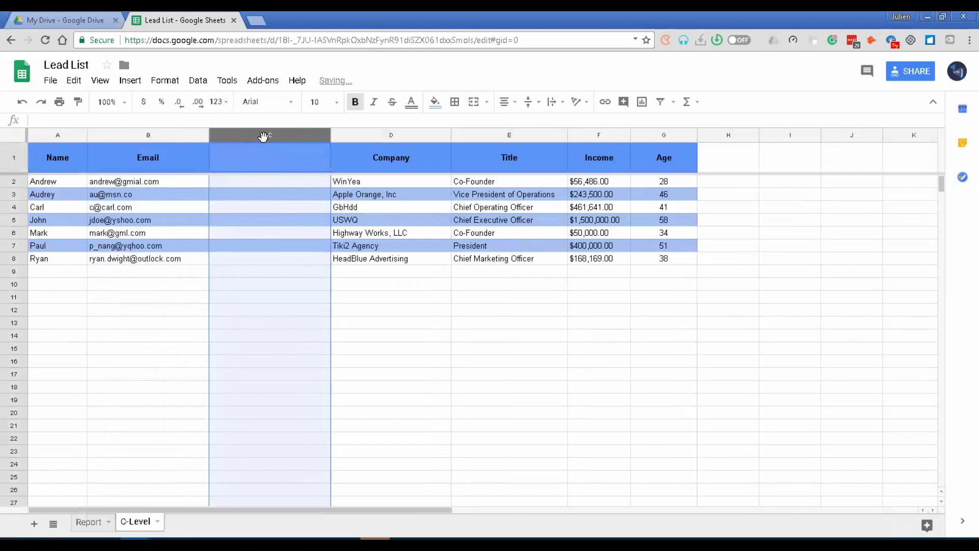
pyautogui.rightClick(263, 136)
pyautogui.click(264, 136)
pyautogui.rightClick(267, 137)
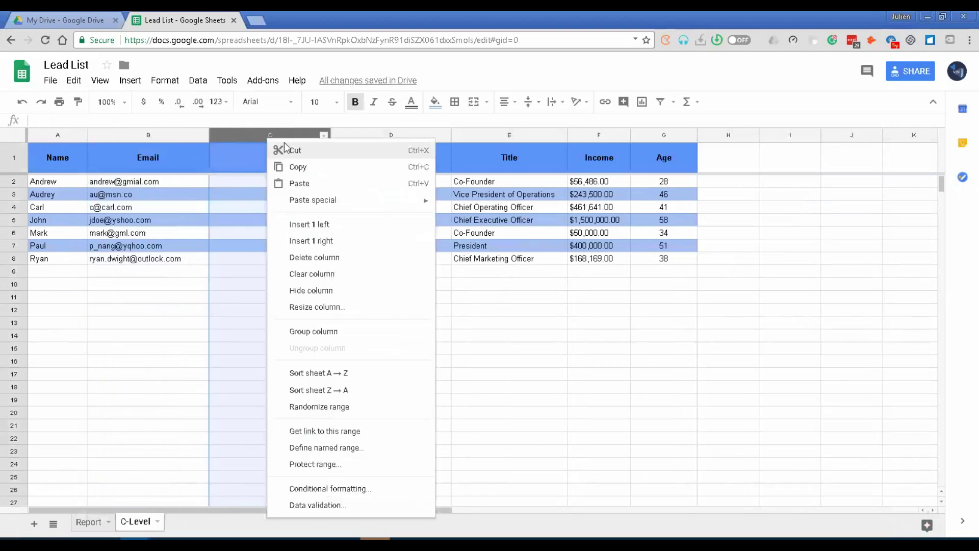
pyautogui.click(289, 257)
pyautogui.click(137, 82)
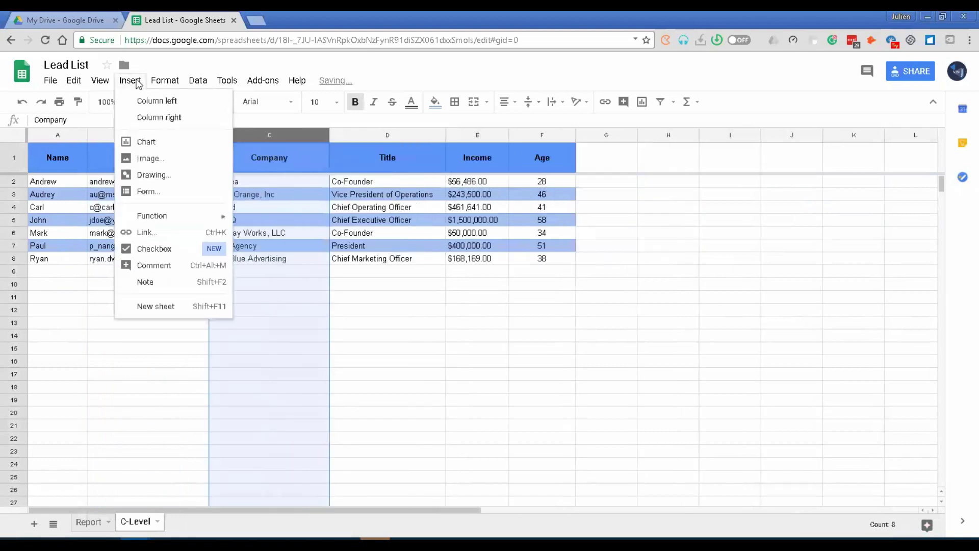
pyautogui.click(164, 81)
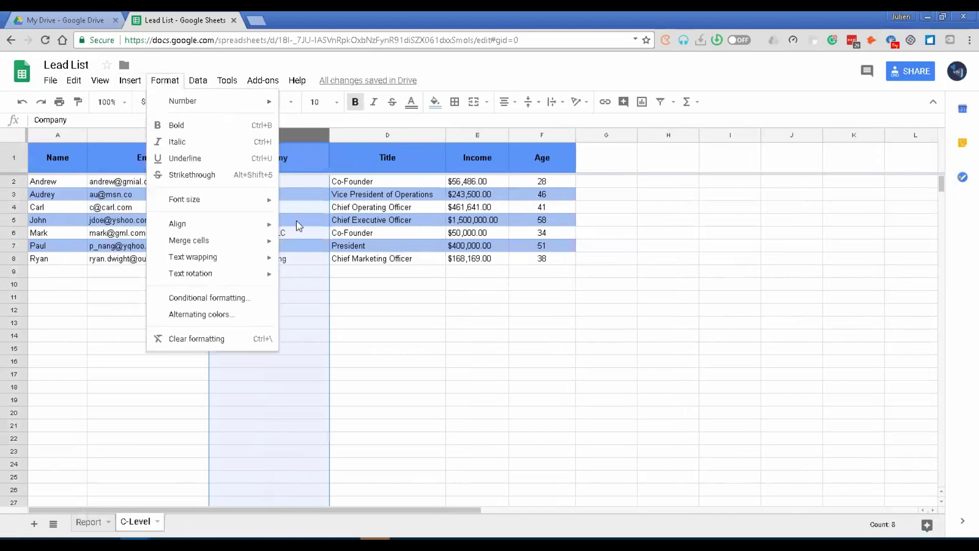
pyautogui.click(302, 185)
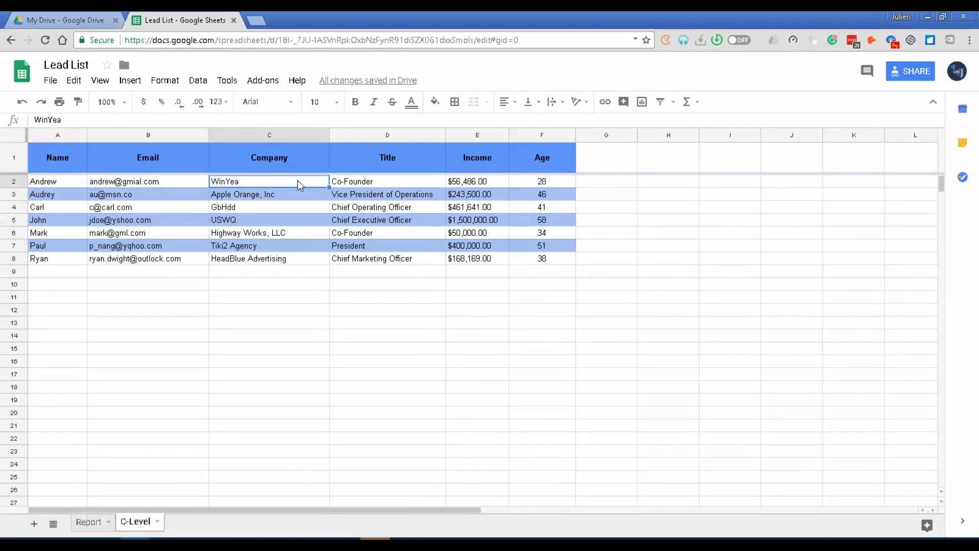
pyautogui.click(276, 134)
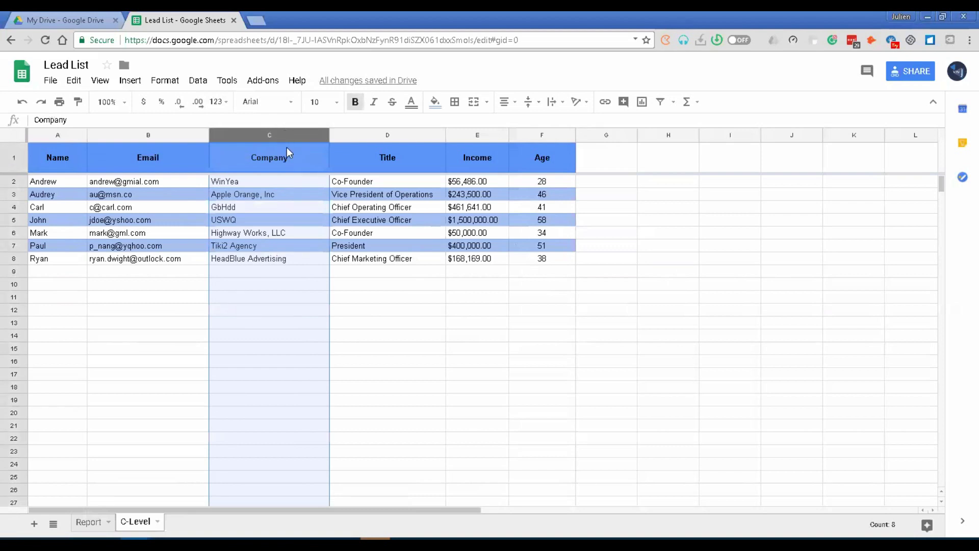
pyautogui.rightClick(286, 148)
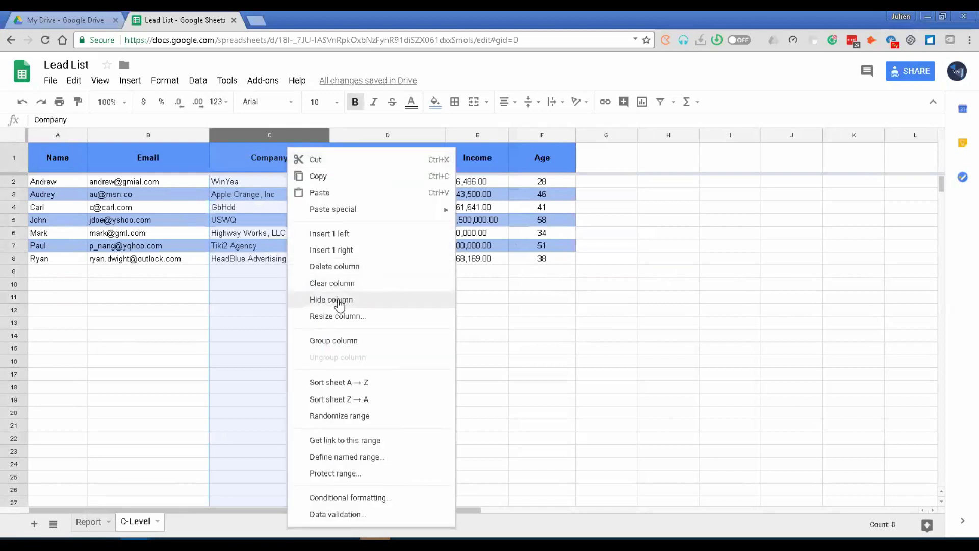
pyautogui.click(267, 166)
pyautogui.click(272, 137)
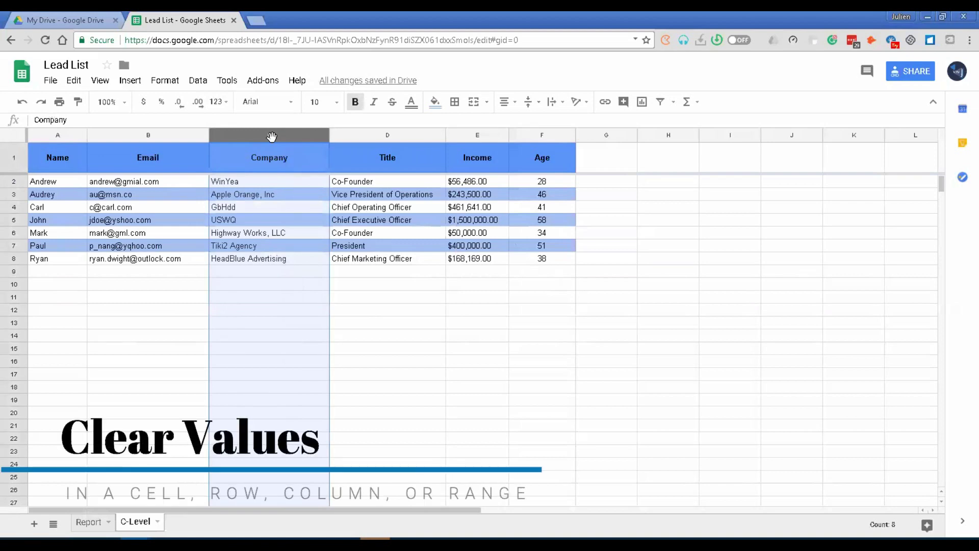
pyautogui.press('Delete')
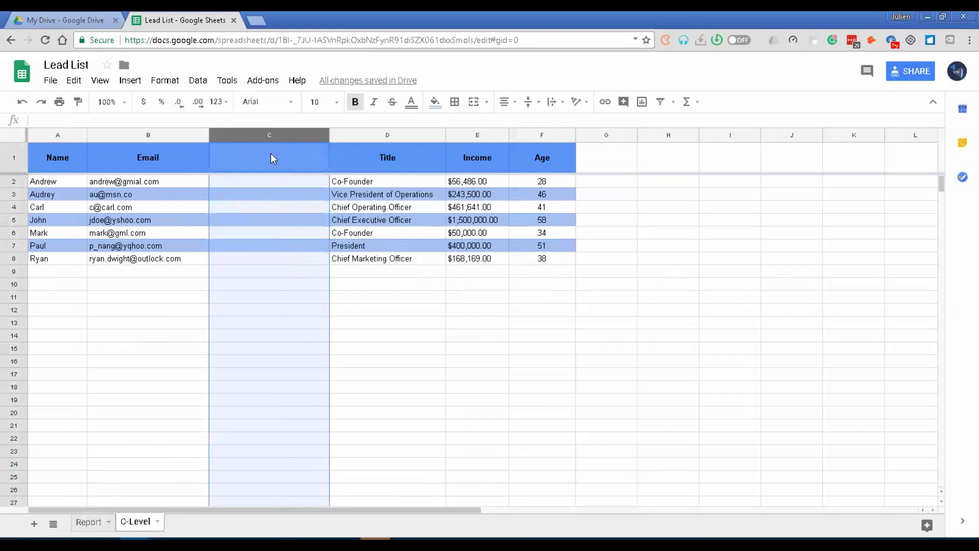
pyautogui.hotkey('ctrl', 'z')
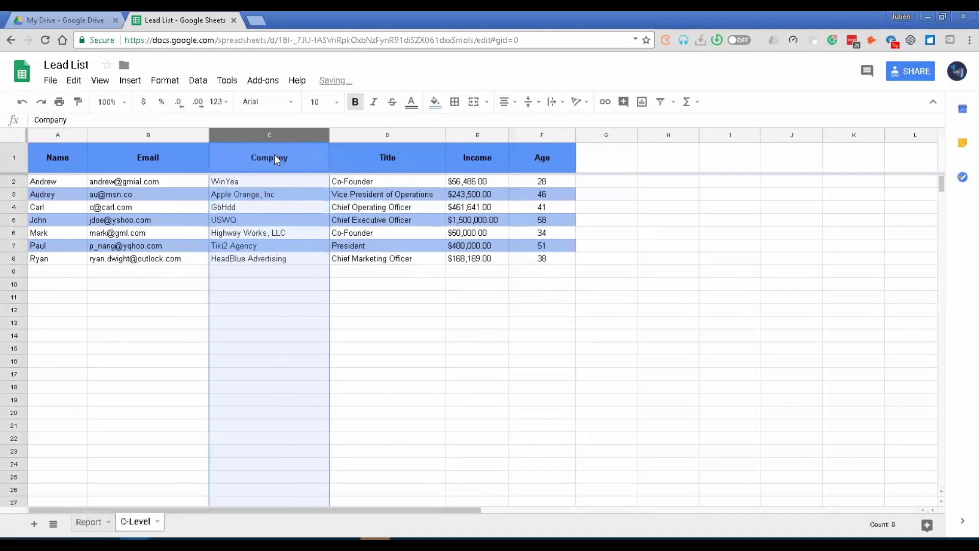
pyautogui.click(274, 154)
pyautogui.click(284, 134)
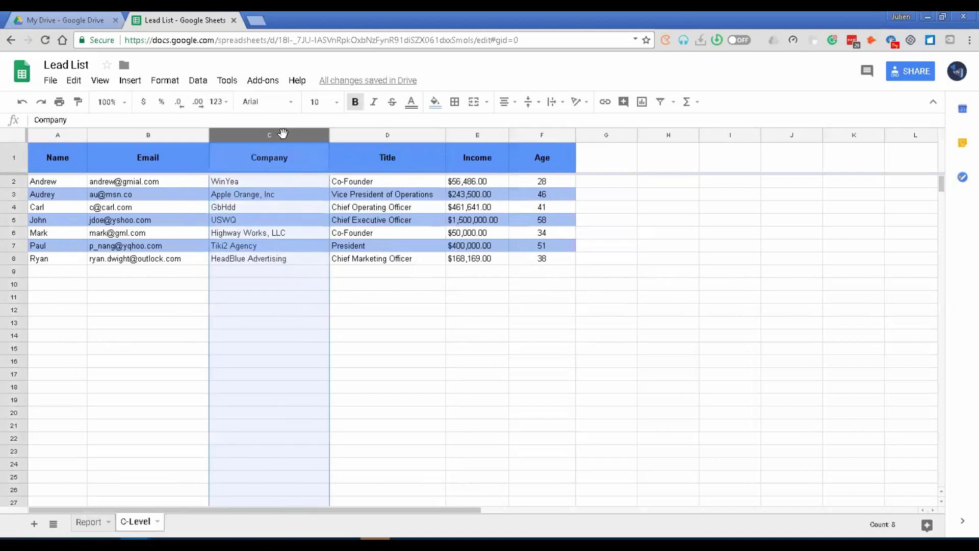
pyautogui.rightClick(283, 134)
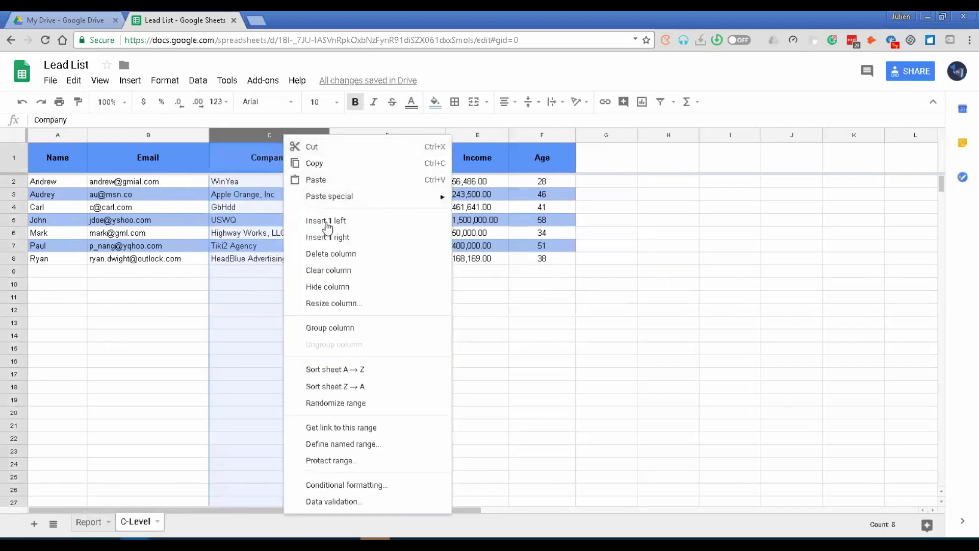
pyautogui.click(332, 254)
pyautogui.hotkey('ctrl', 'z')
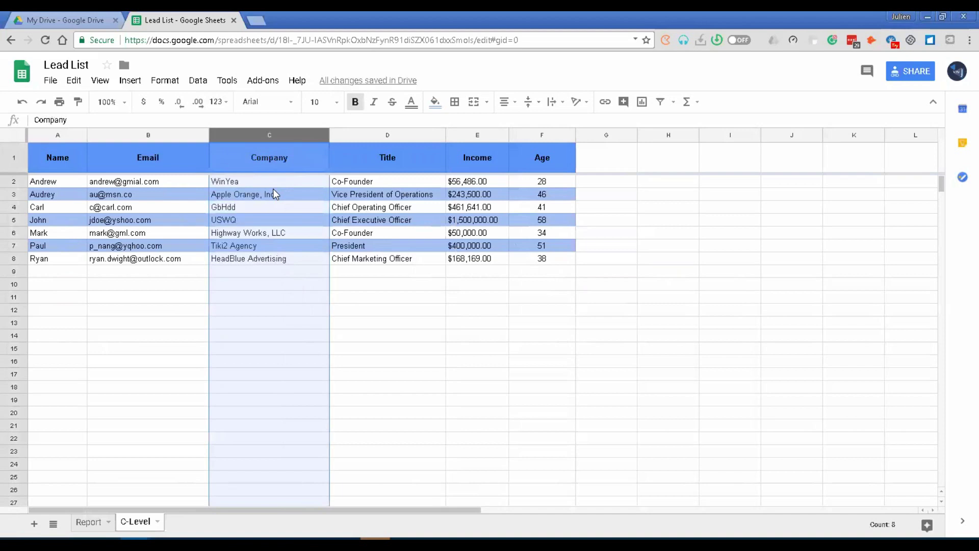
pyautogui.click(270, 184)
pyautogui.press('Down')
pyautogui.click(272, 155)
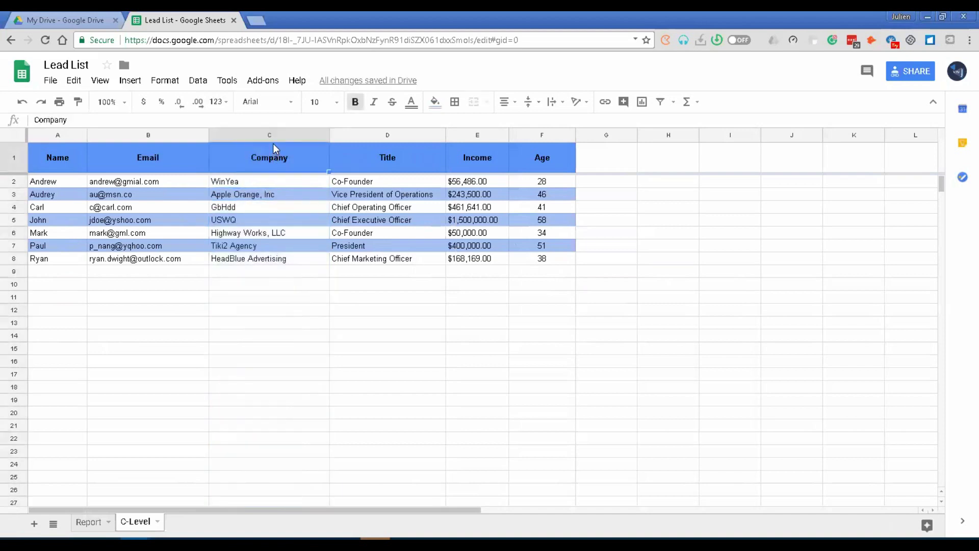
pyautogui.click(274, 135)
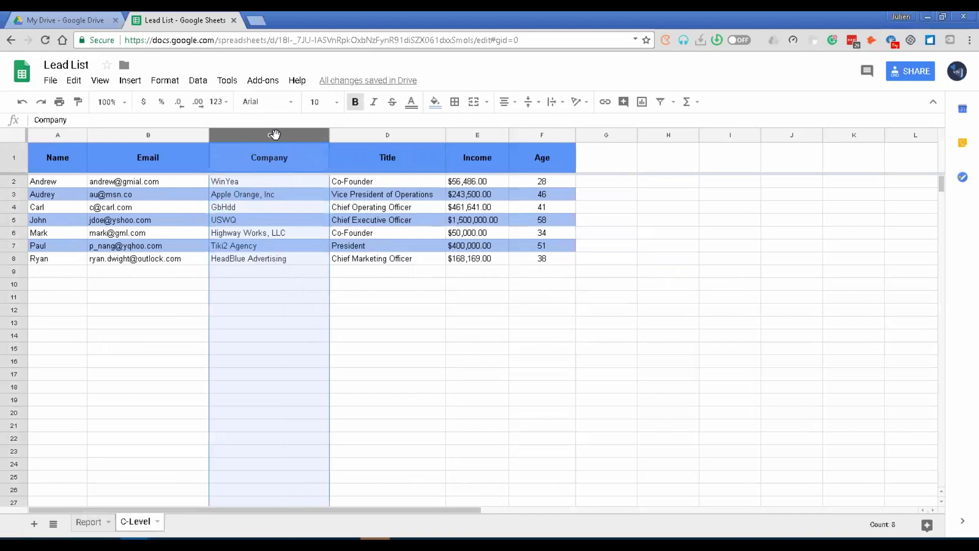
pyautogui.press('Delete')
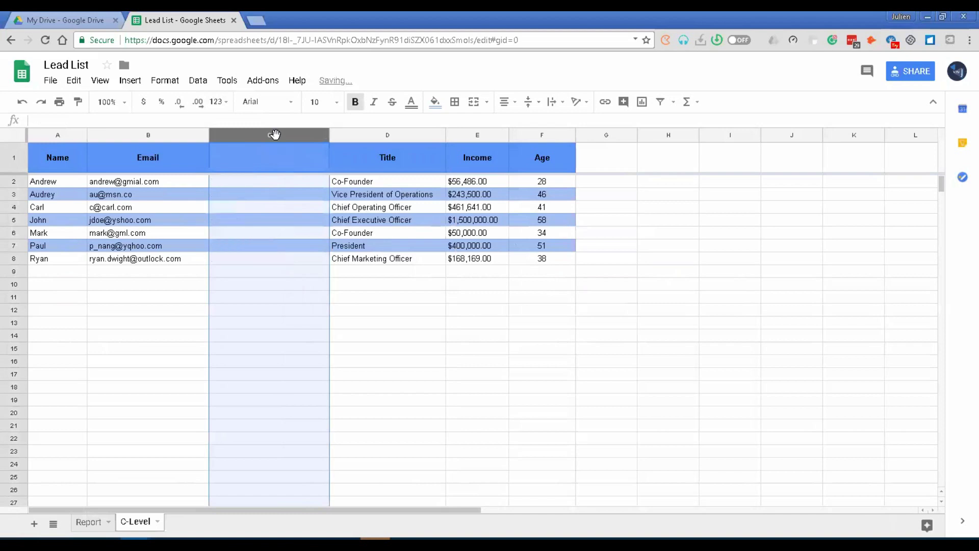
pyautogui.hotkey('ctrl', 'z')
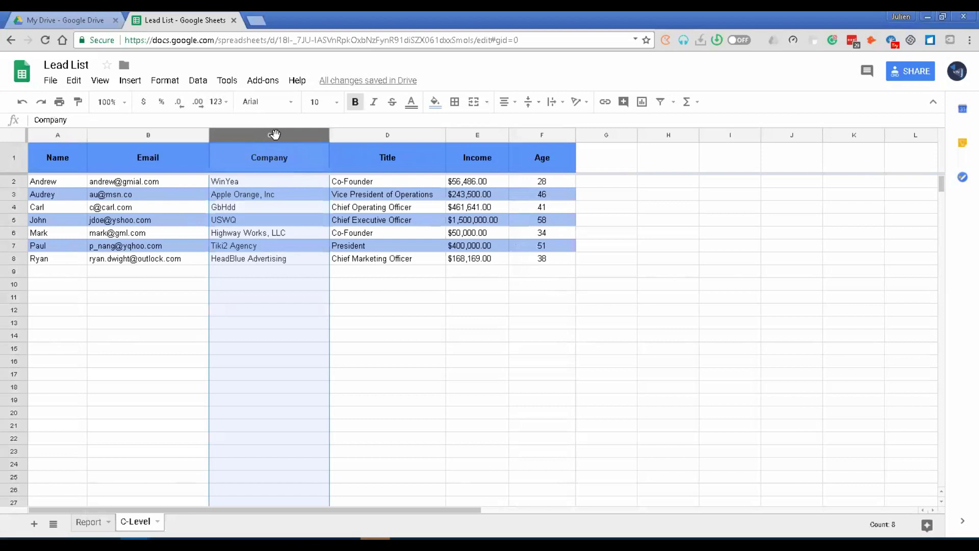
# - Hide column C, Company, from its header menu so Title follows Email
pyautogui.rightClick(275, 134)
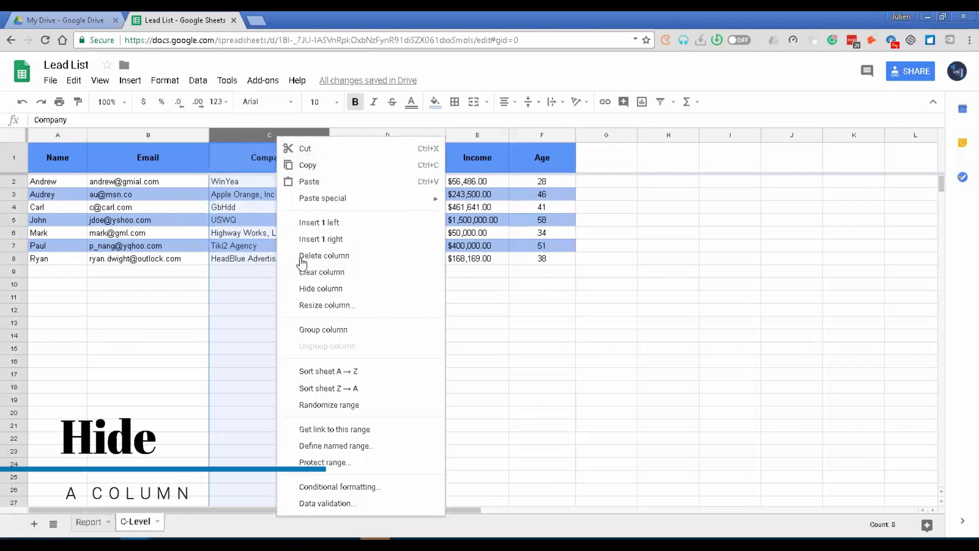
pyautogui.click(327, 289)
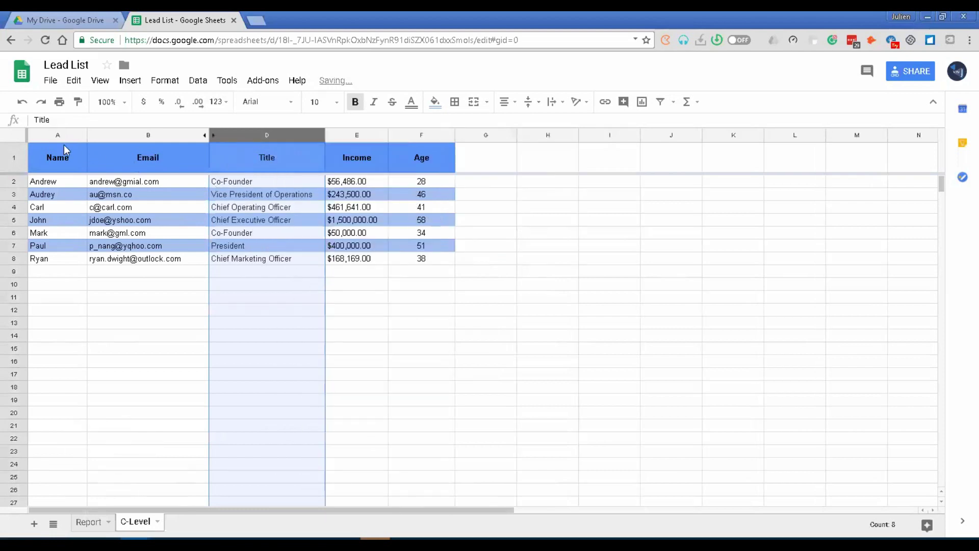
pyautogui.click(55, 134)
pyautogui.click(255, 182)
pyautogui.click(265, 221)
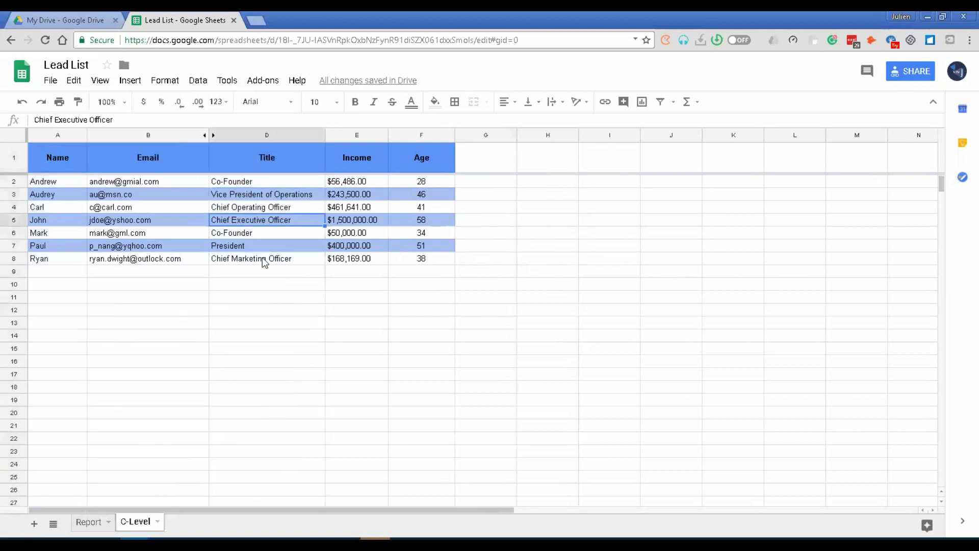
pyautogui.click(254, 259)
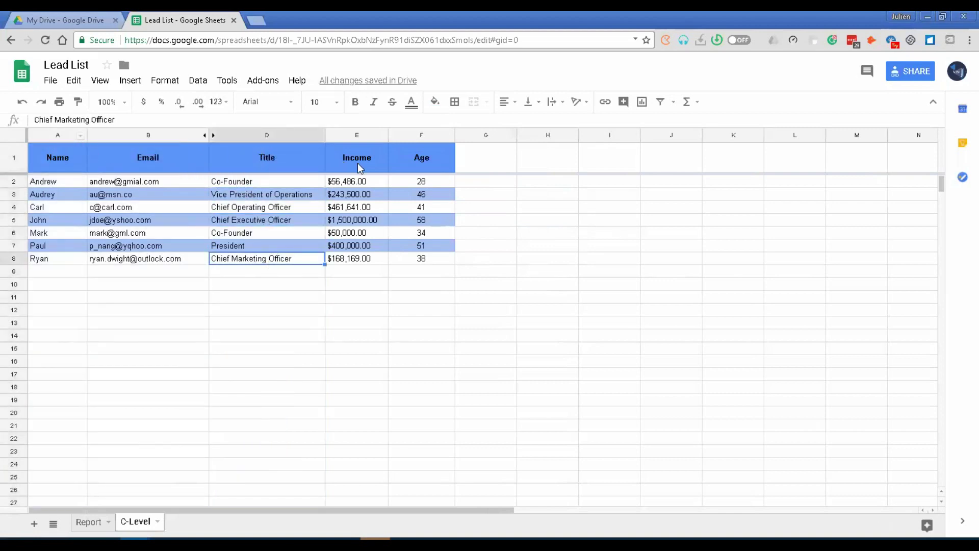
pyautogui.click(355, 228)
# - Unhide column C using the arrows between headers B and D, then select Company
pyautogui.click(352, 258)
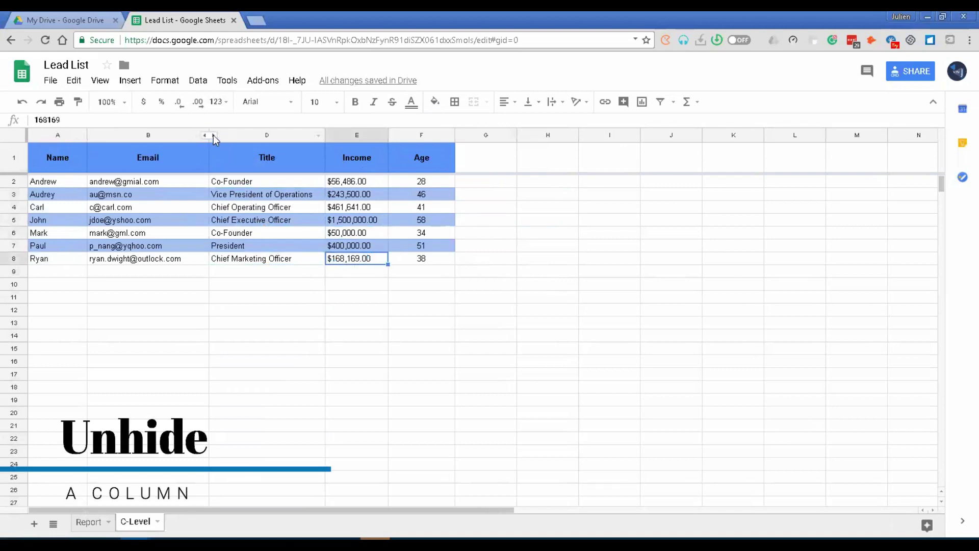
pyautogui.click(214, 134)
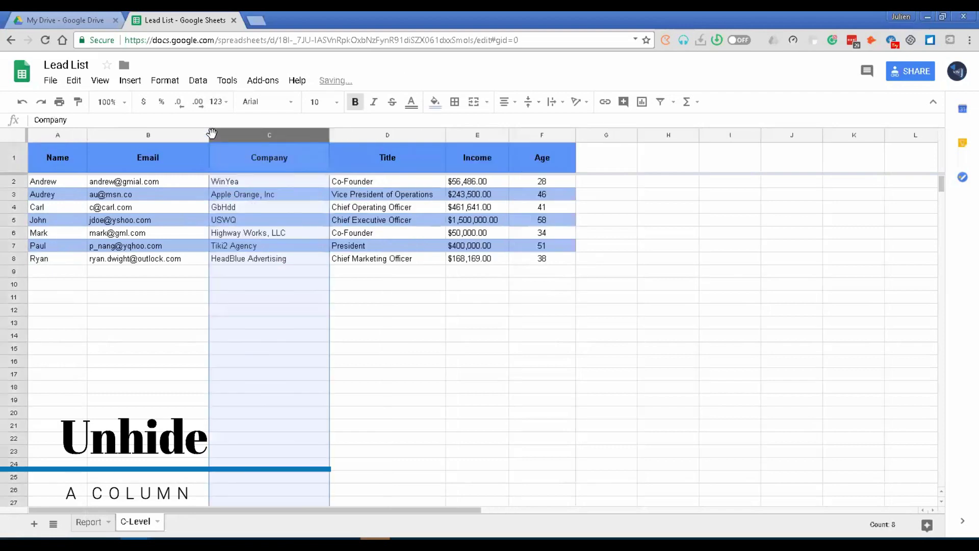
pyautogui.click(287, 153)
pyautogui.click(289, 135)
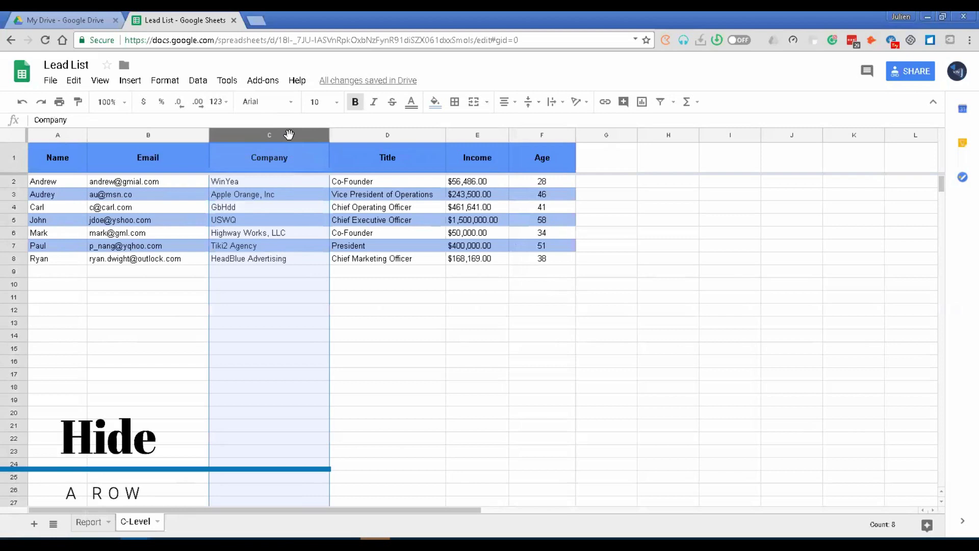
pyautogui.click(14, 205)
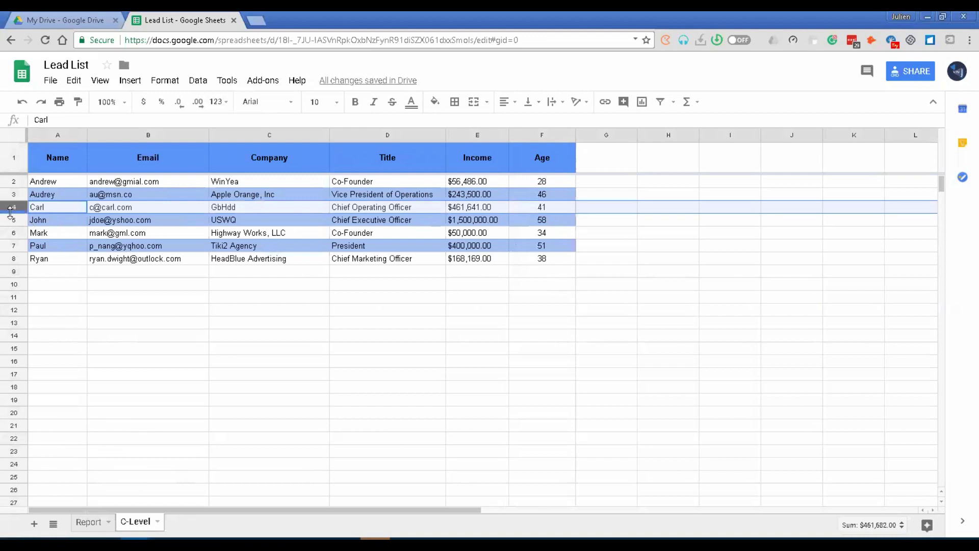
pyautogui.rightClick(10, 206)
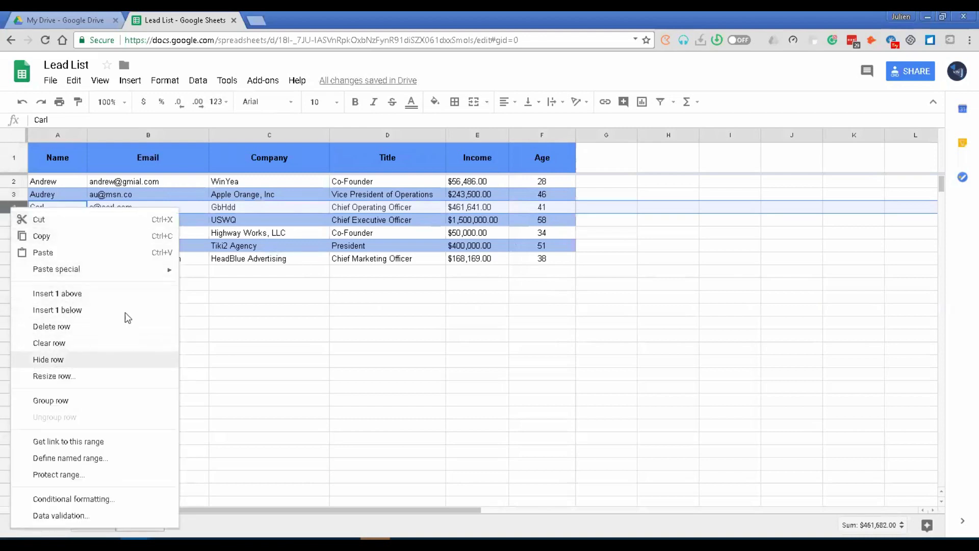
pyautogui.click(102, 360)
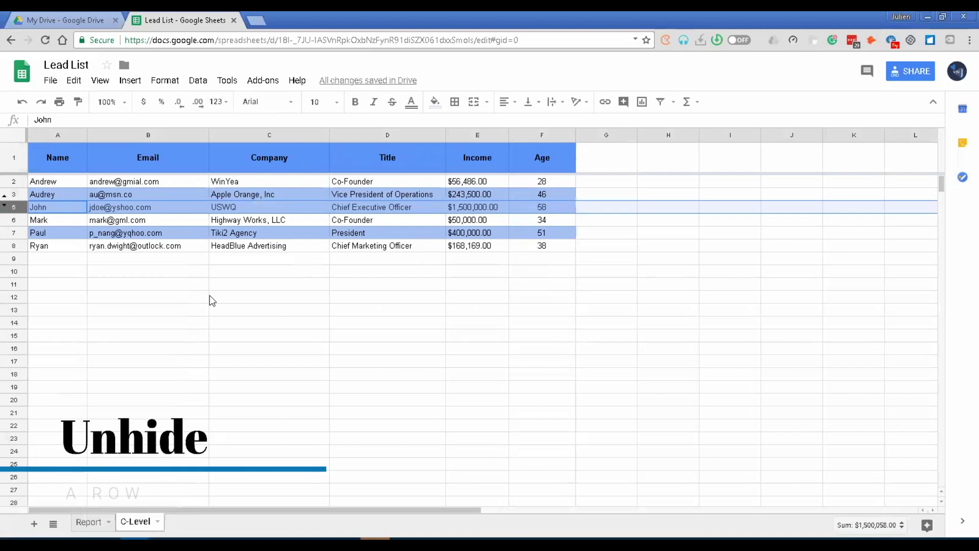
pyautogui.click(5, 199)
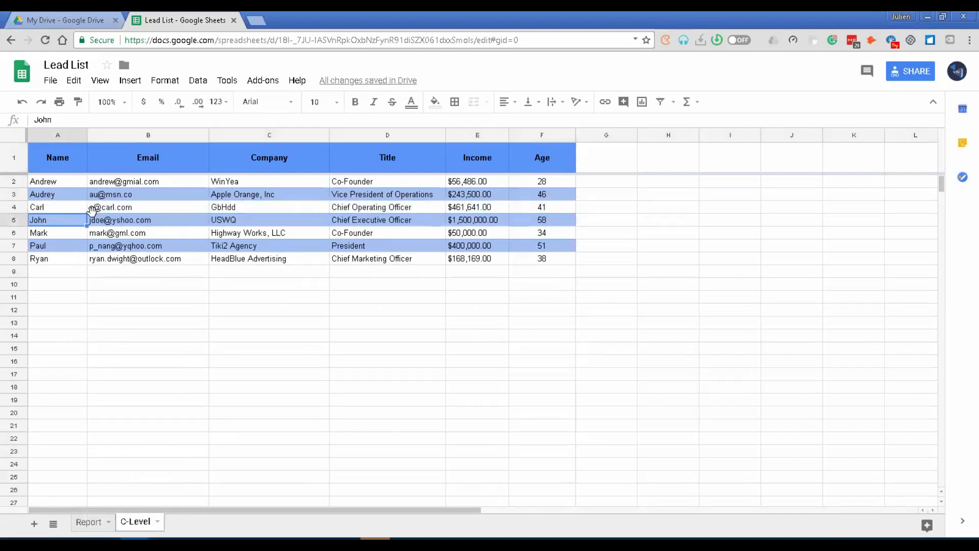
pyautogui.click(133, 210)
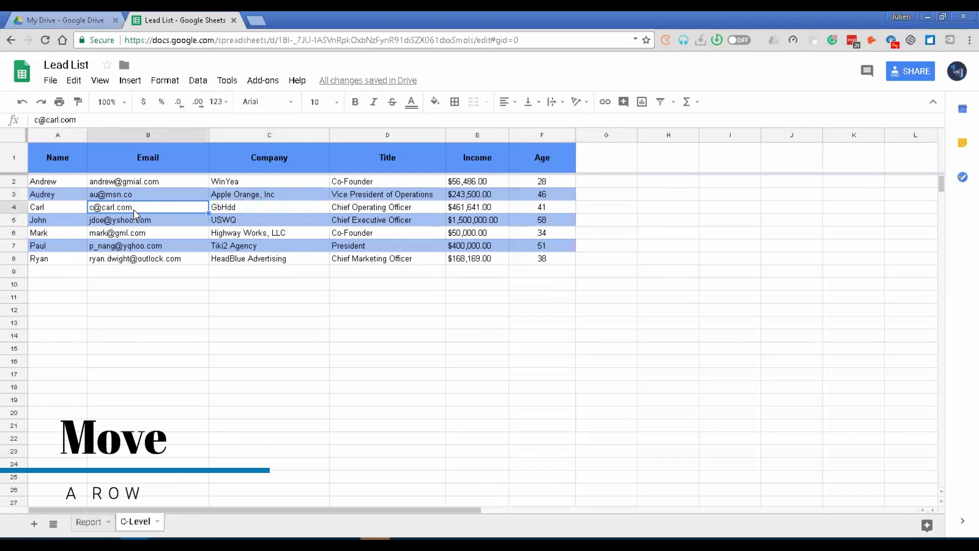
pyautogui.click(14, 207)
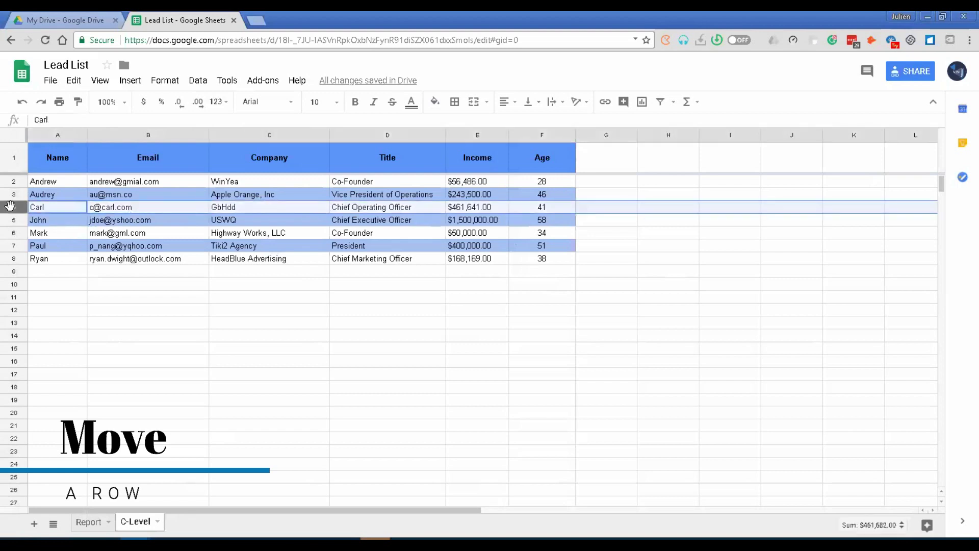
pyautogui.click(60, 224)
pyautogui.click(102, 221)
pyautogui.click(114, 209)
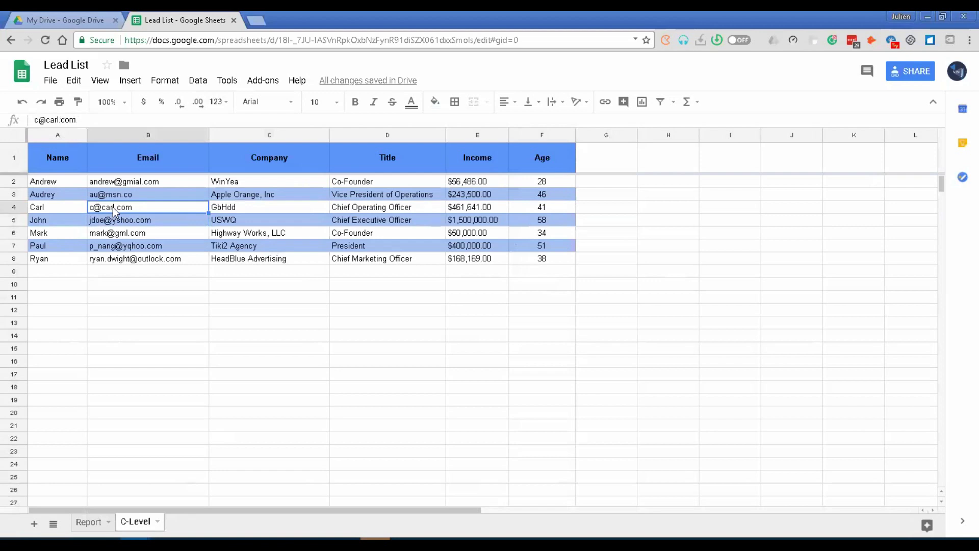
pyautogui.click(56, 218)
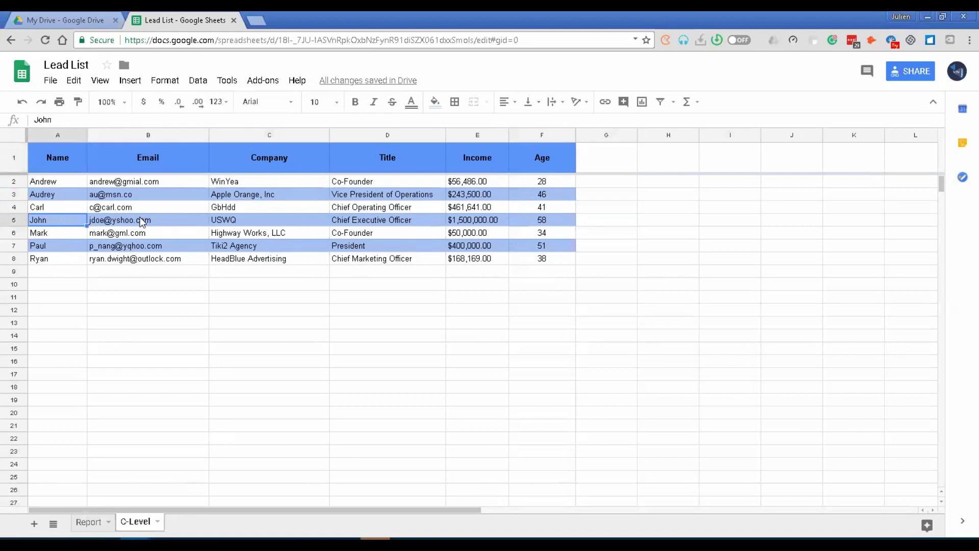
pyautogui.click(15, 209)
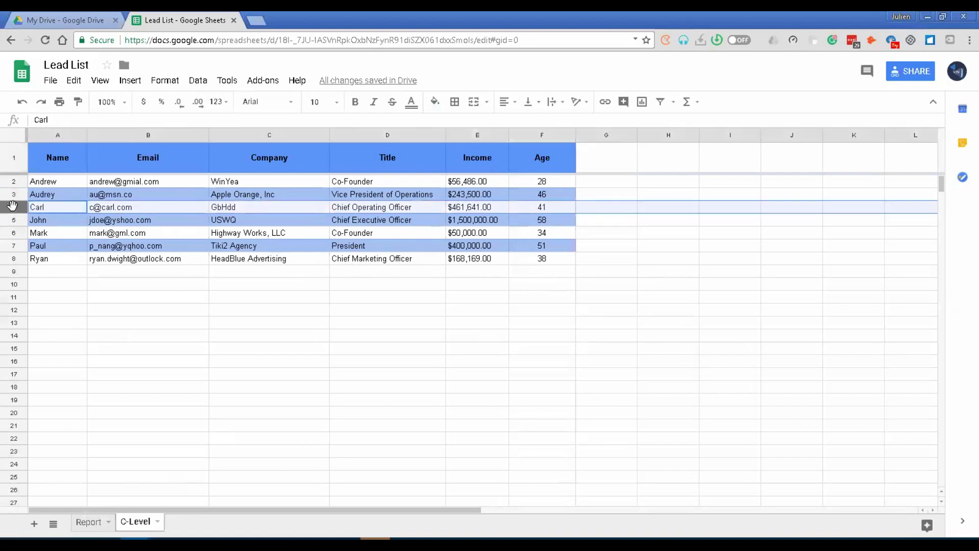
pyautogui.click(16, 195)
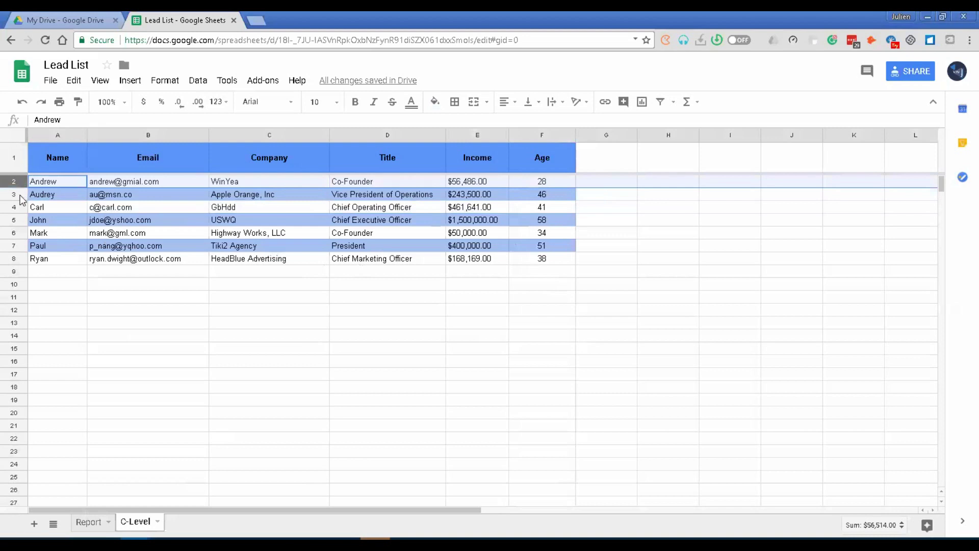
pyautogui.click(51, 195)
pyautogui.click(65, 210)
pyautogui.click(152, 223)
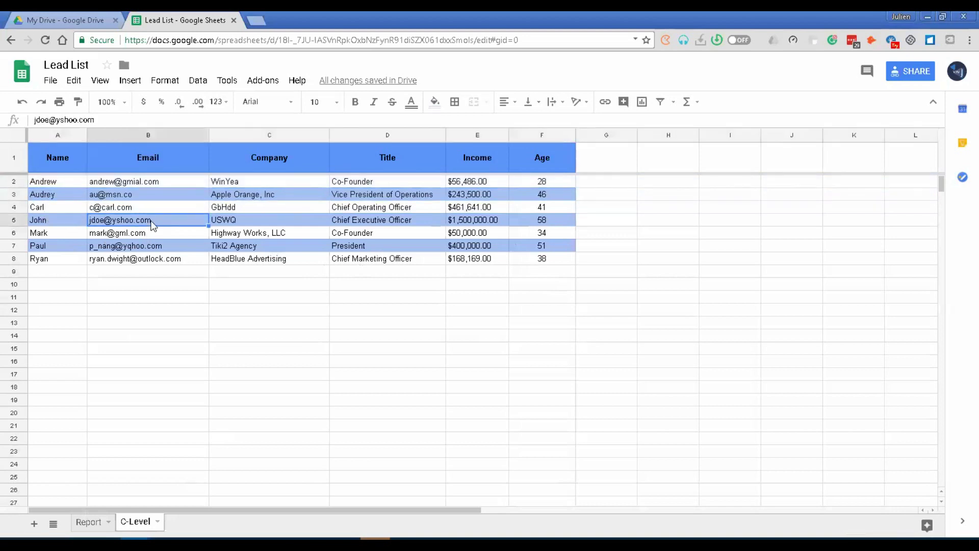
pyautogui.click(43, 206)
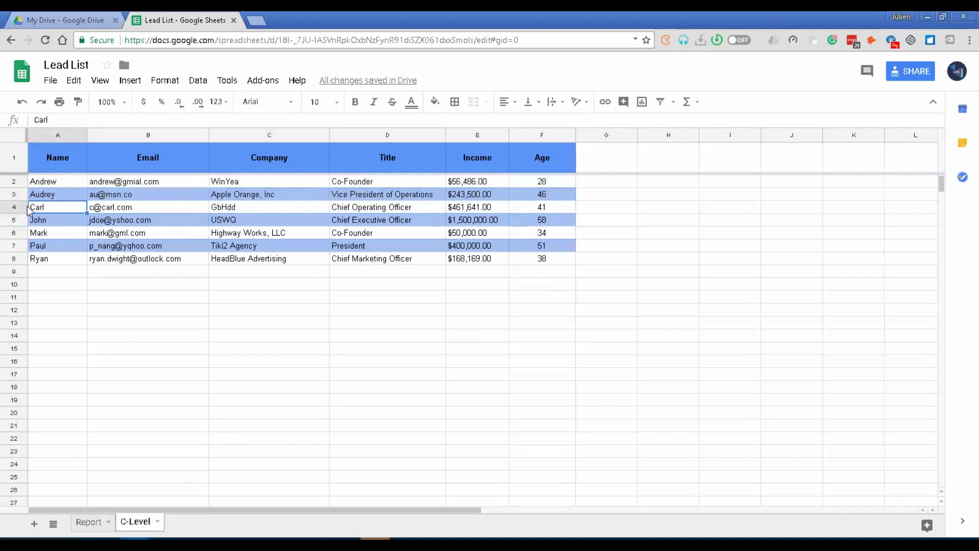
pyautogui.click(14, 207)
pyautogui.click(47, 206)
pyautogui.click(16, 209)
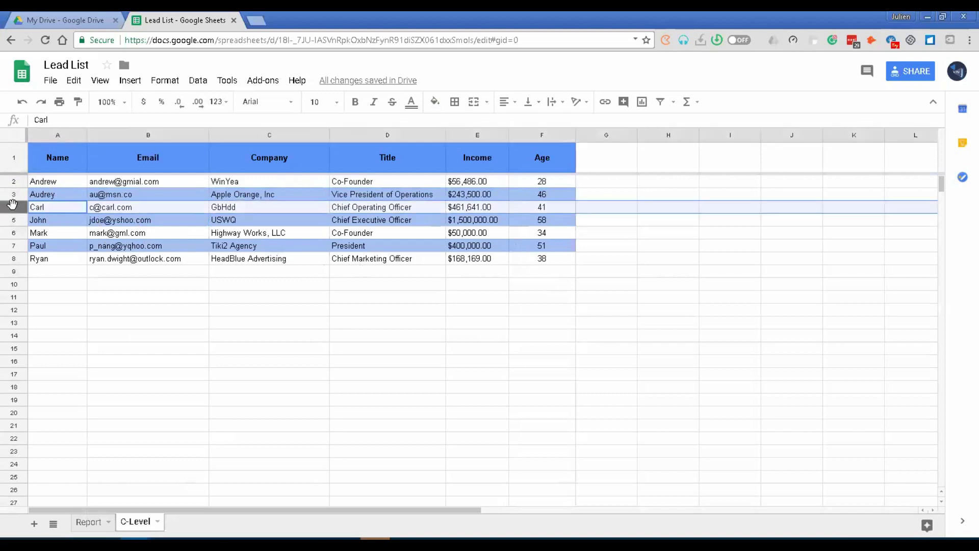
pyautogui.click(61, 206)
pyautogui.click(130, 220)
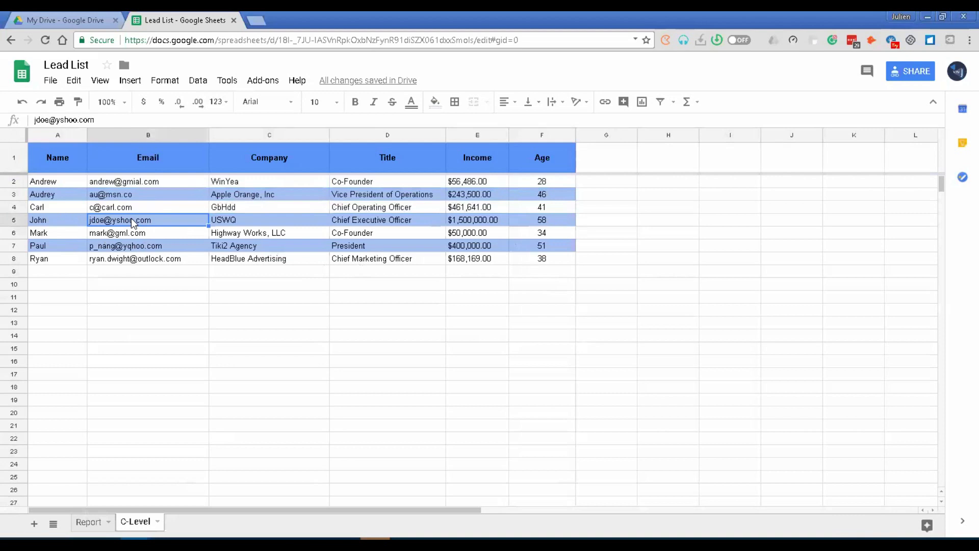
pyautogui.click(95, 195)
pyautogui.click(71, 195)
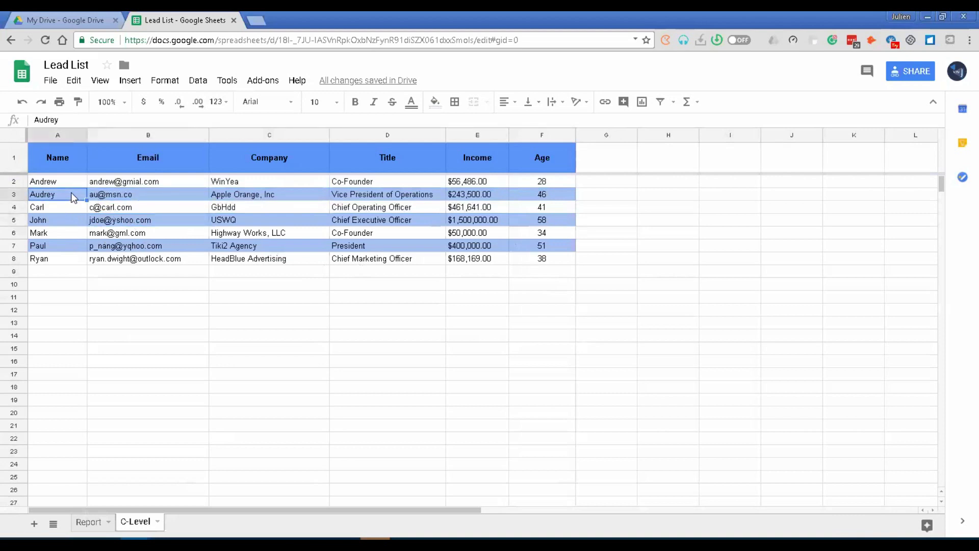
pyautogui.click(16, 194)
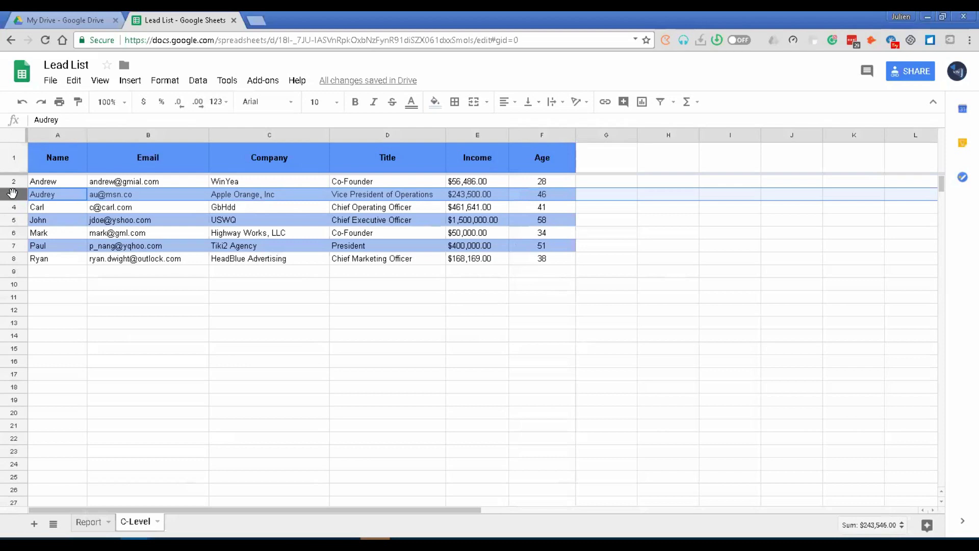
# - Drag Audrey's row 3 header below row 4 so Carl becomes row 3
pyautogui.moveTo(12, 193); pyautogui.dragTo(13, 195)
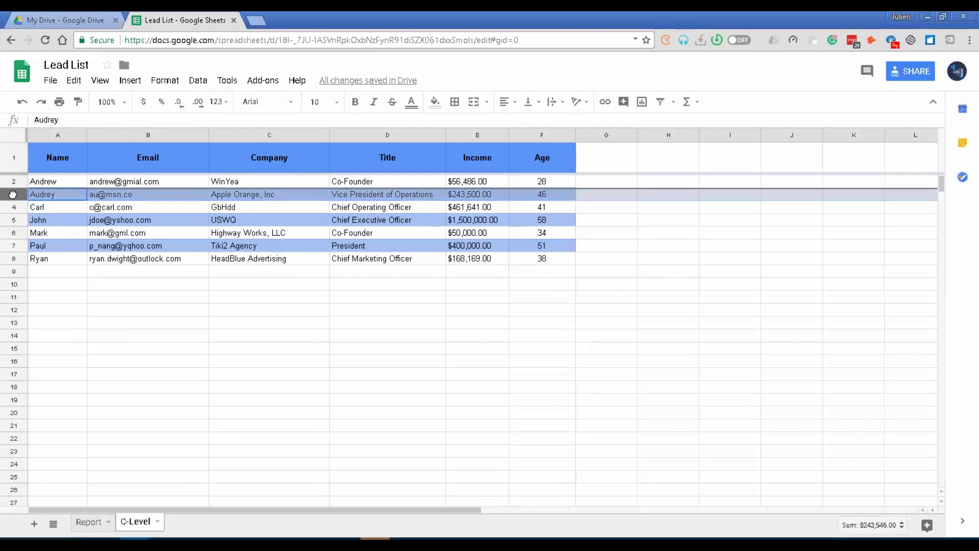
pyautogui.moveTo(12, 194)
pyautogui.mouseDown()
pyautogui.moveTo(9, 232)
pyautogui.moveTo(11, 181)
pyautogui.moveTo(8, 207)
pyautogui.mouseUp()
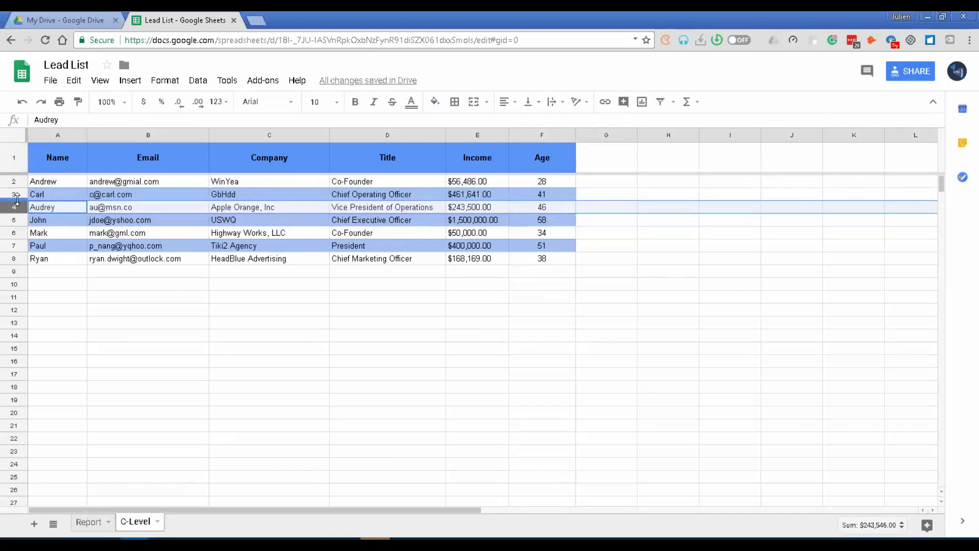
pyautogui.click(63, 195)
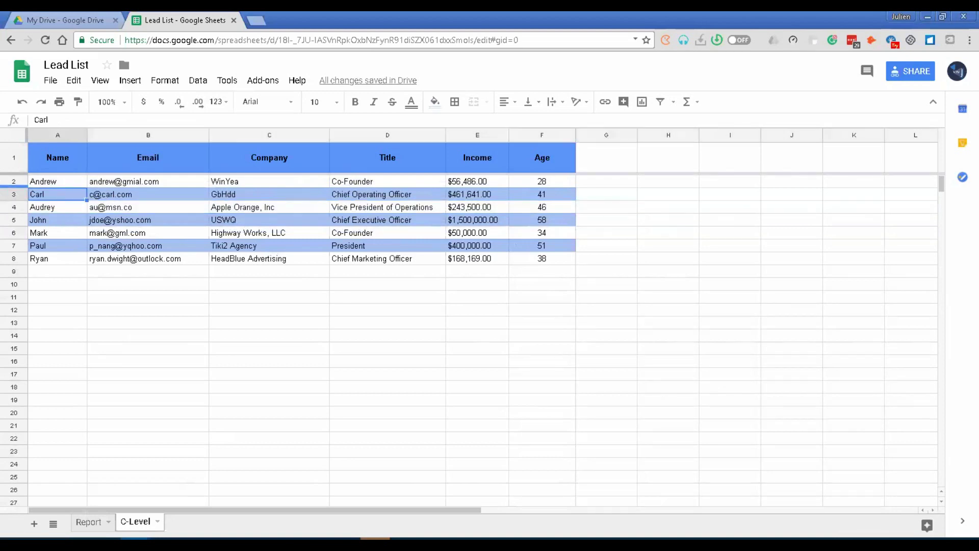
pyautogui.click(14, 194)
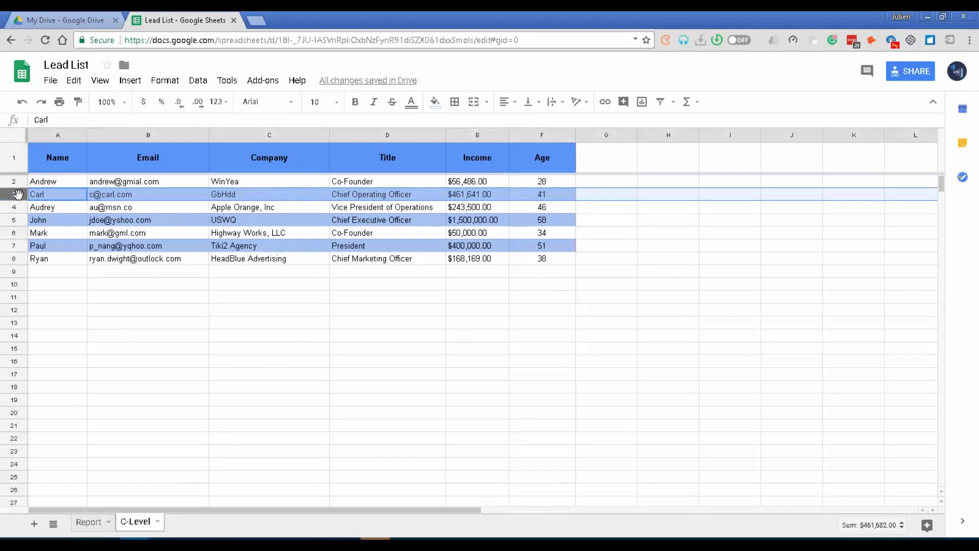
pyautogui.press('Down')
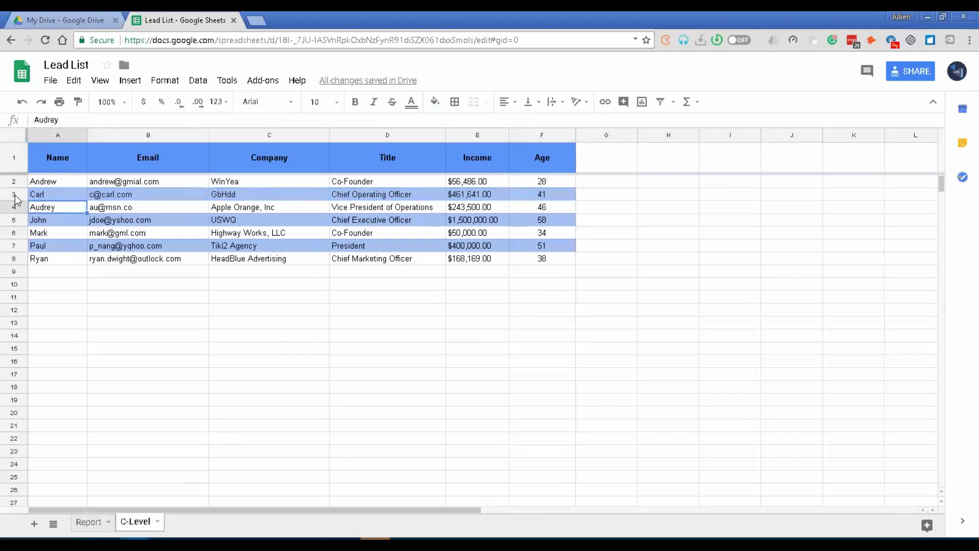
pyautogui.click(14, 194)
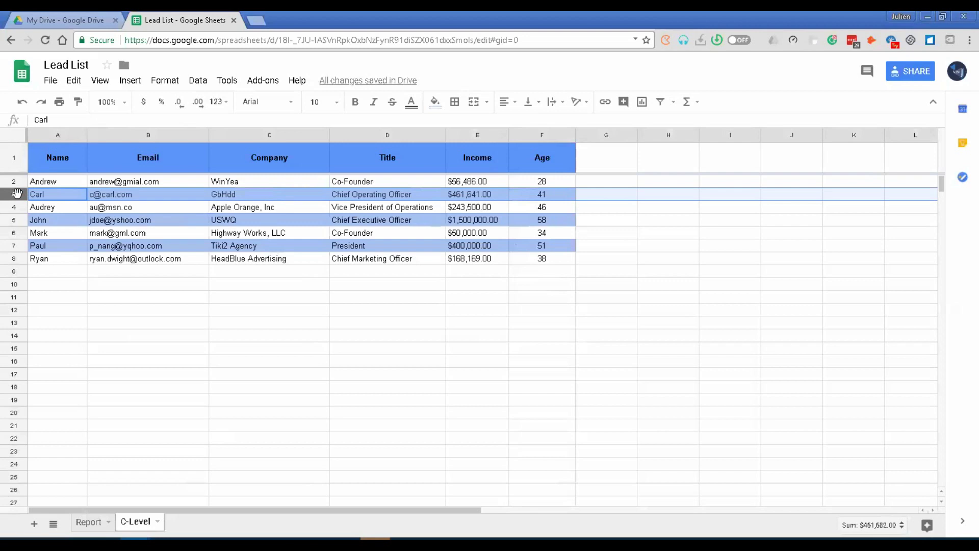
# - Drag Carl's row 3 back below Audrey's row, and drop Ryan's row 8 back in last place
pyautogui.moveTo(18, 193); pyautogui.dragTo(17, 208)
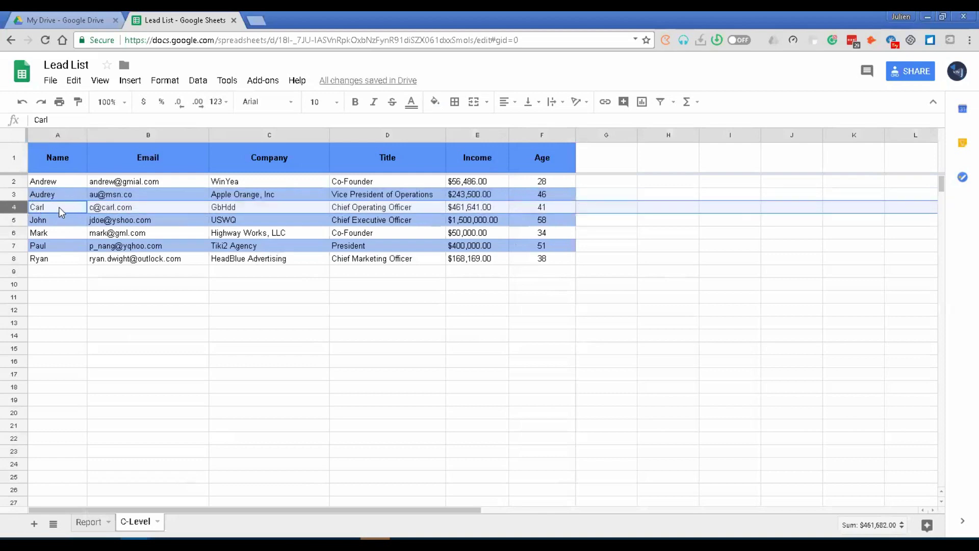
pyautogui.click(13, 258)
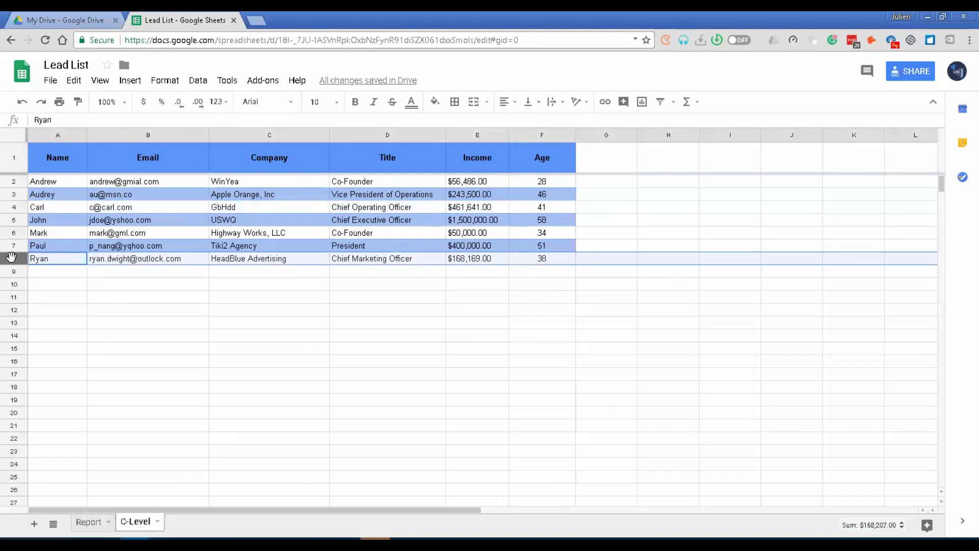
pyautogui.moveTo(12, 258)
pyautogui.mouseDown()
pyautogui.moveTo(17, 219)
pyautogui.moveTo(17, 258)
pyautogui.mouseUp()
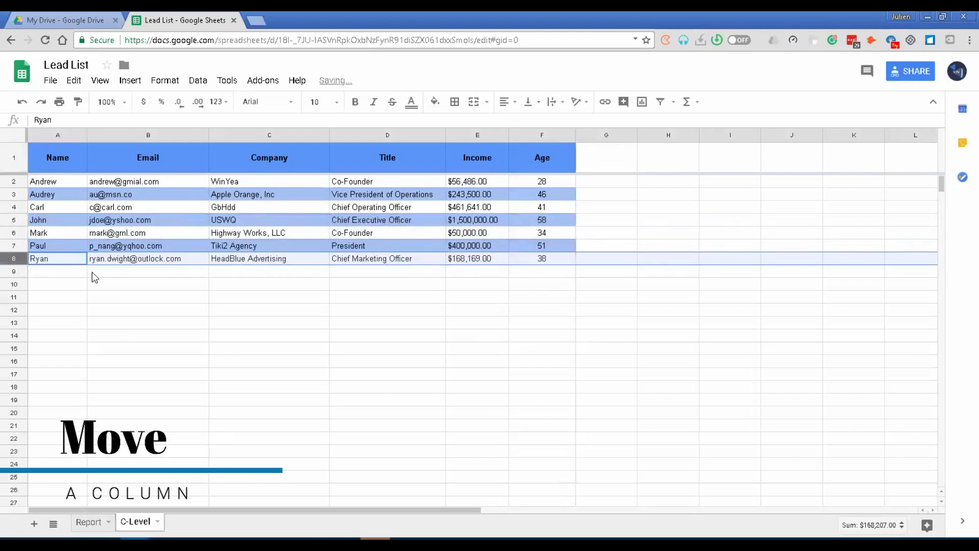
# - Drag the Title column D left and drop it between Name and Email
pyautogui.click(194, 273)
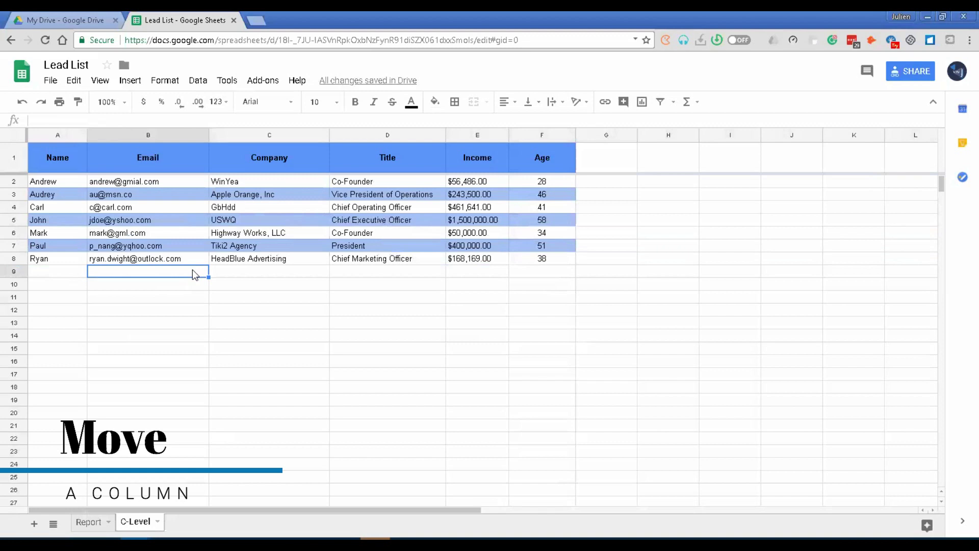
pyautogui.click(179, 169)
pyautogui.click(266, 167)
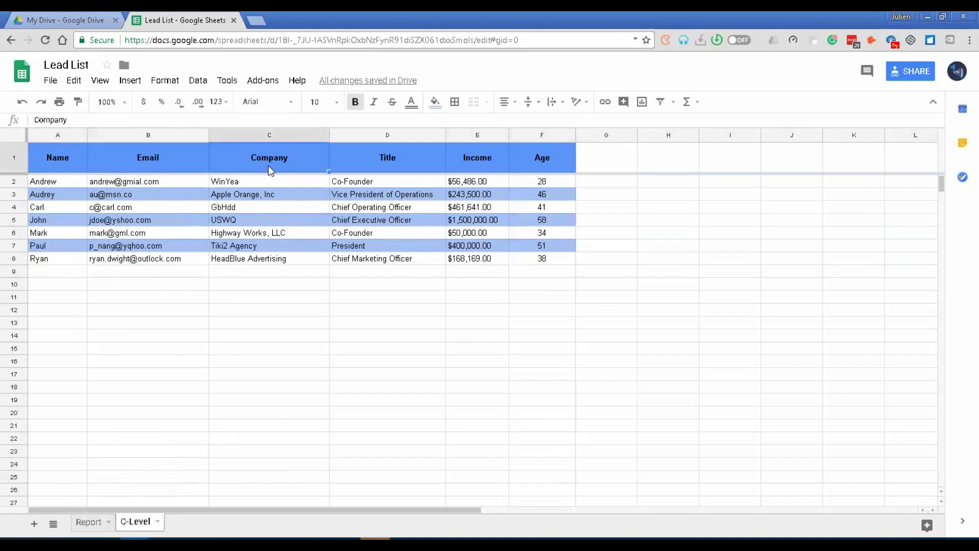
pyautogui.click(165, 138)
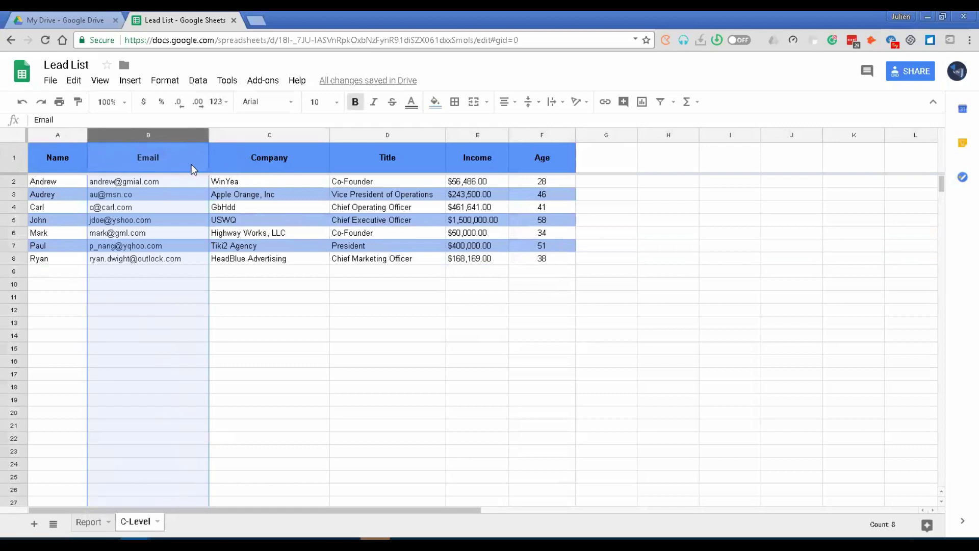
pyautogui.click(270, 170)
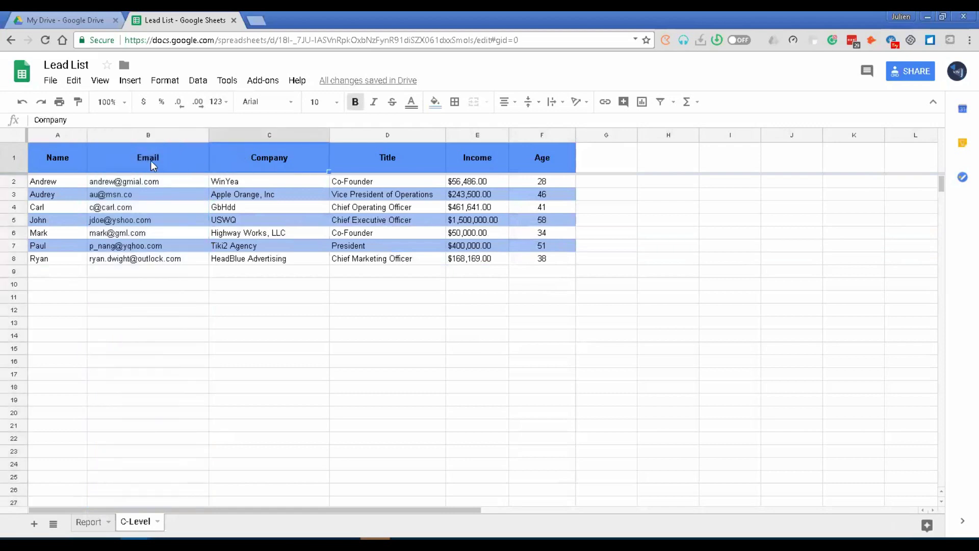
pyautogui.click(422, 171)
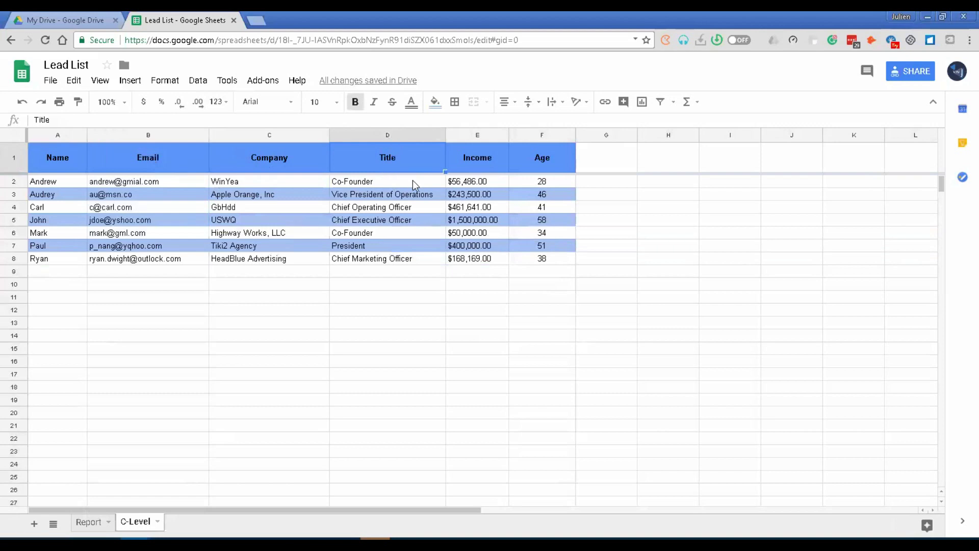
pyautogui.click(410, 135)
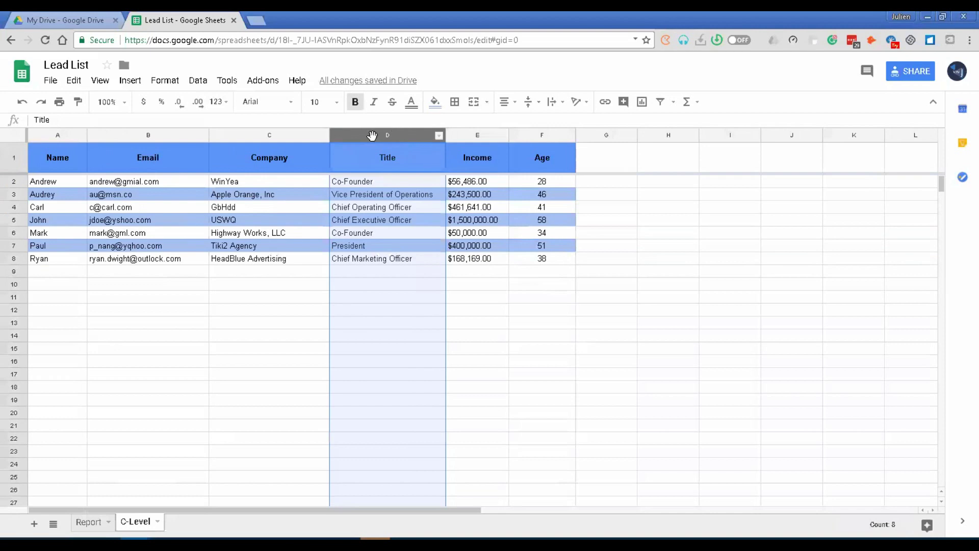
pyautogui.moveTo(372, 135); pyautogui.dragTo(160, 128)
# - Step through cells to confirm Title is now column B, with Email and Company in C and D
pyautogui.click(251, 184)
pyautogui.click(225, 196)
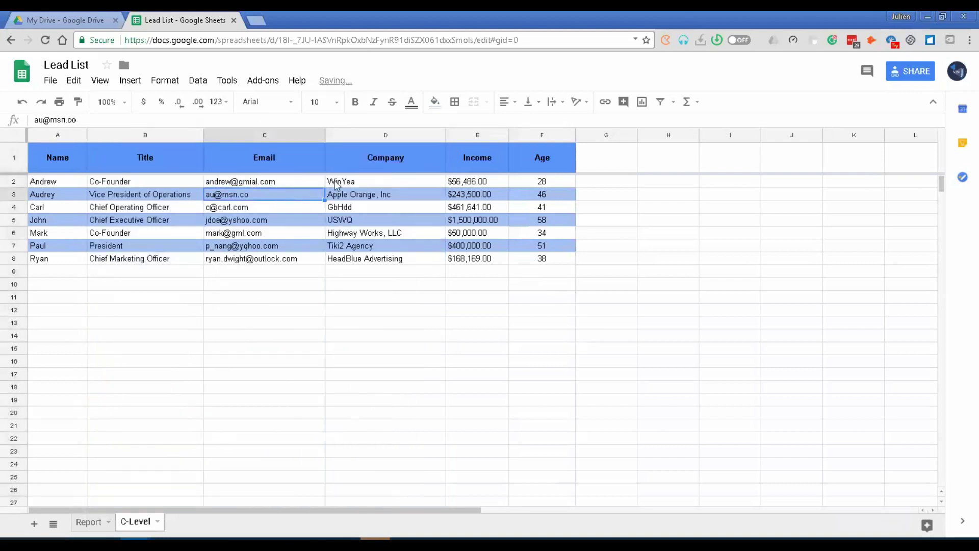
pyautogui.press('Up')
pyautogui.press('Up')
pyautogui.press('Right')
pyautogui.press('Left')
pyautogui.press('Left')
pyautogui.press('Down')
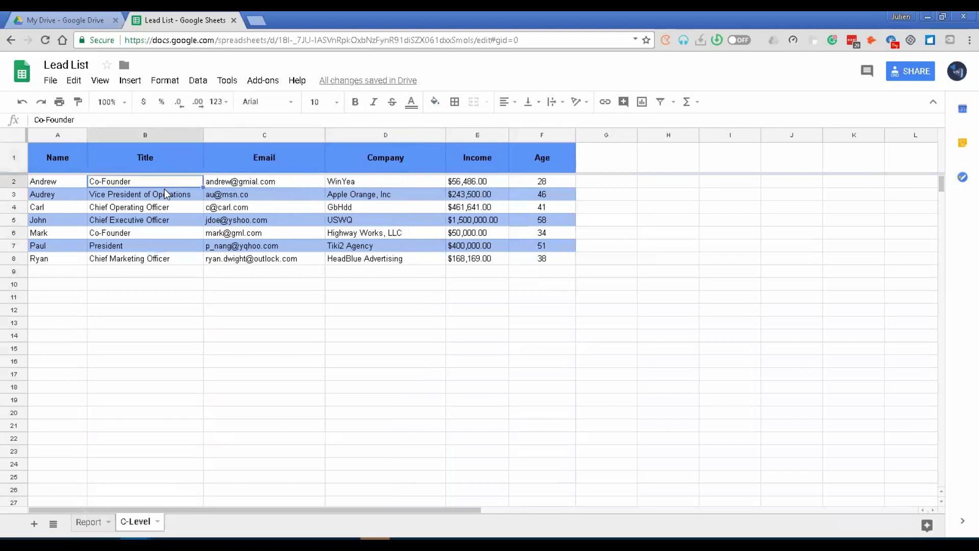
pyautogui.press('Down')
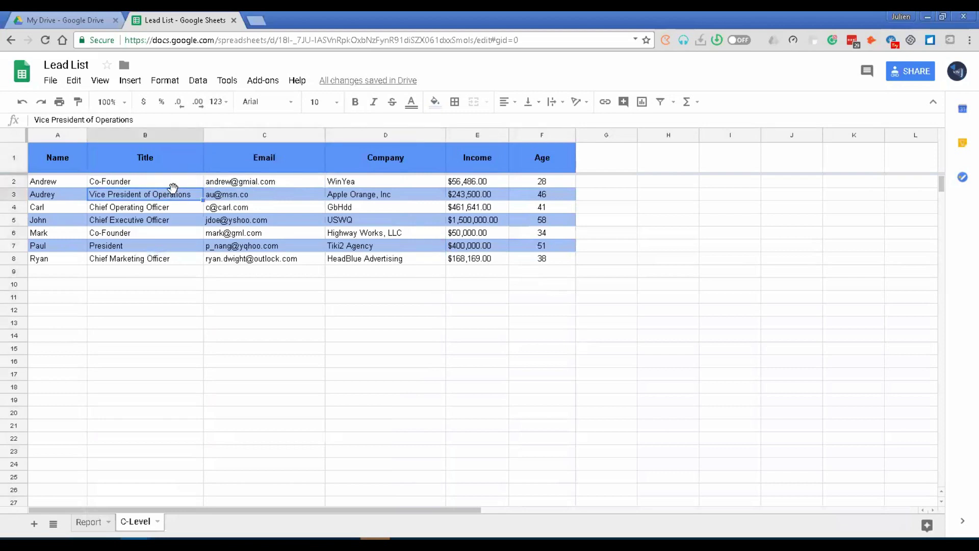